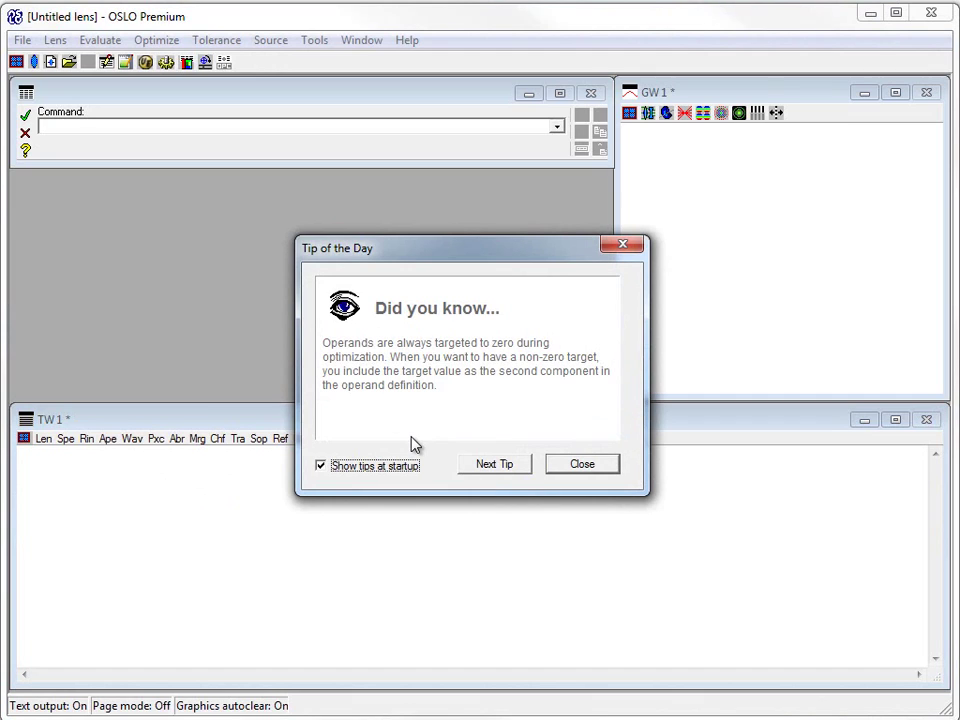
Dismiss the startup tip and choose to browse the lens library.
click(574, 466)
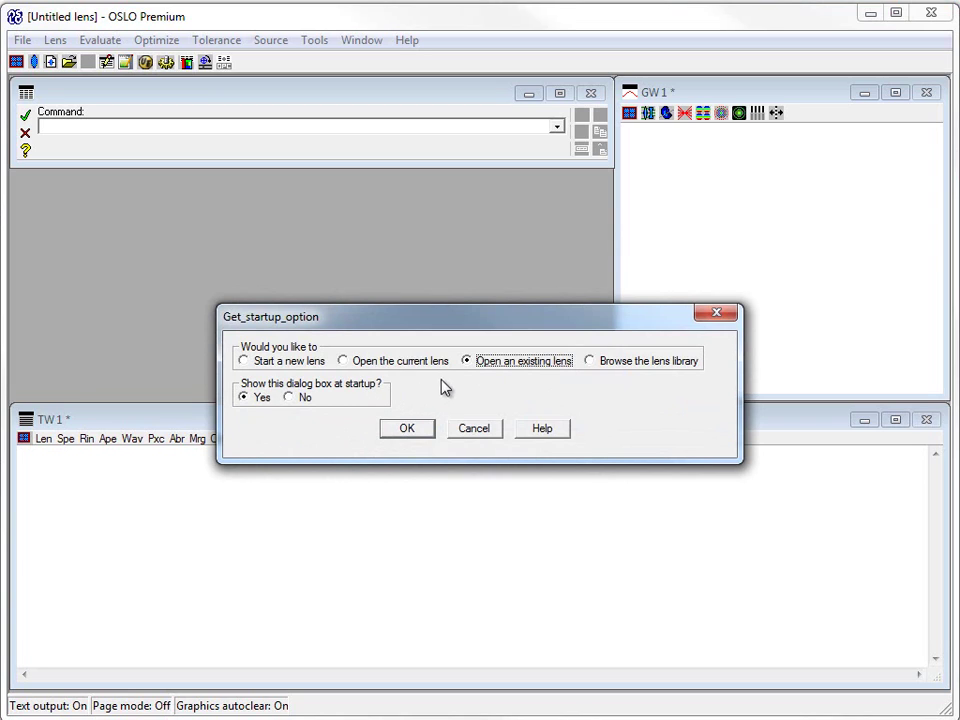
click(588, 364)
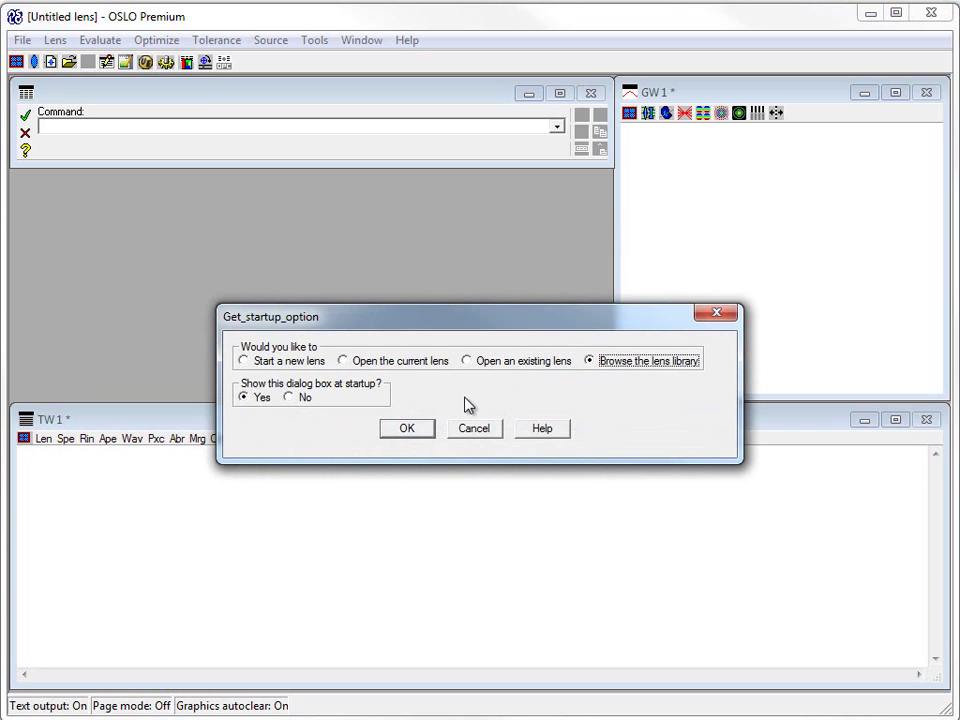
click(403, 430)
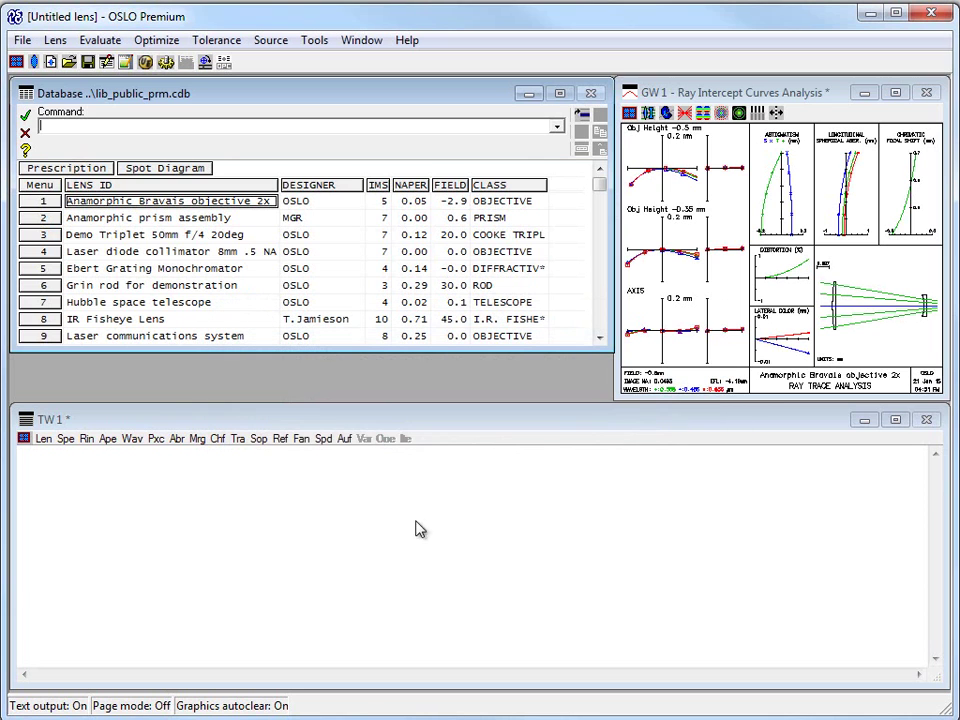
Load the Demo Triplet 50mm f/4 20deg lens from the public library database and close the database spreadsheet.
click(112, 237)
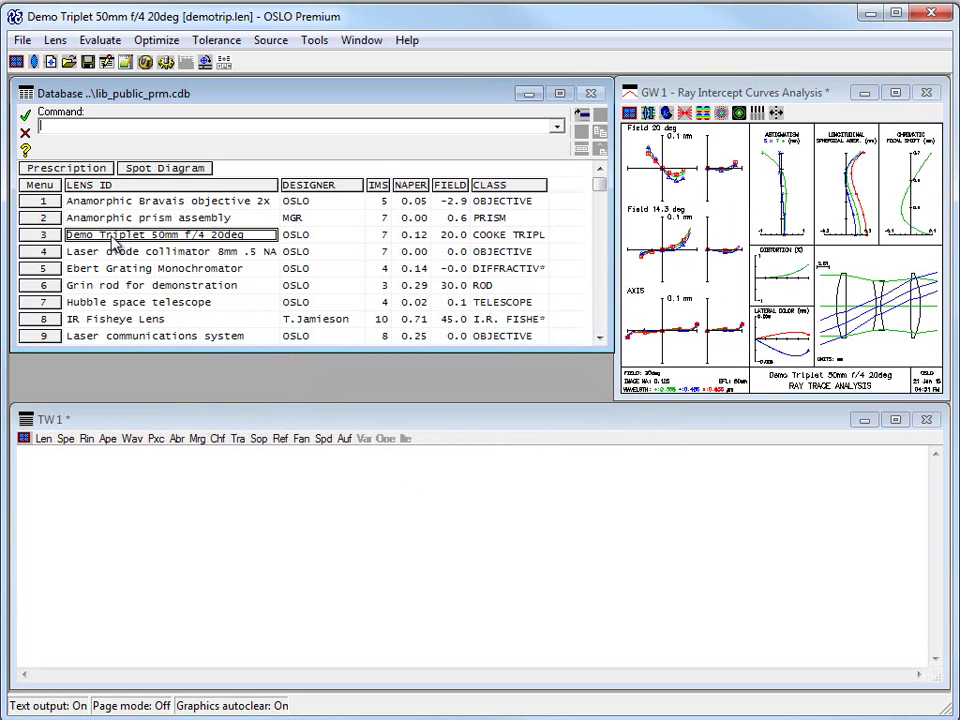
click(34, 183)
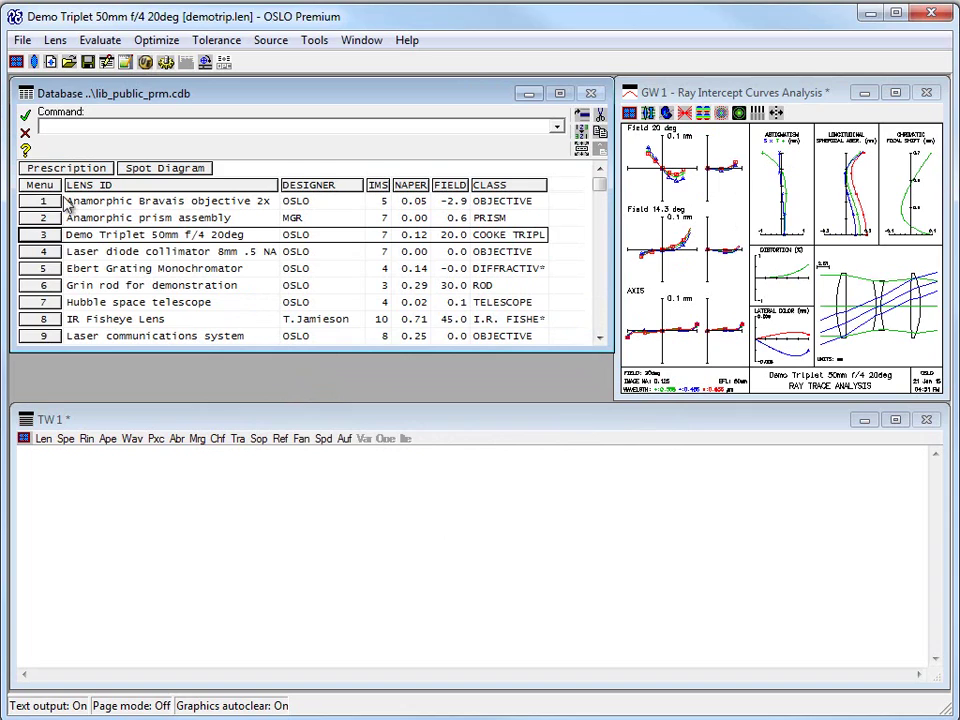
click(25, 116)
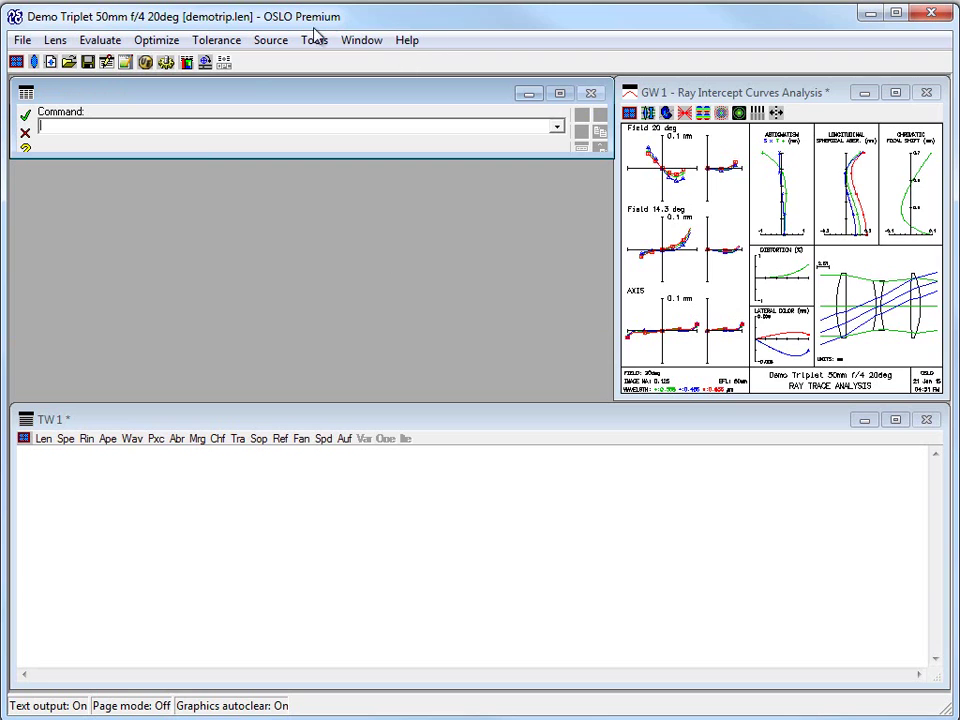
click(21, 40)
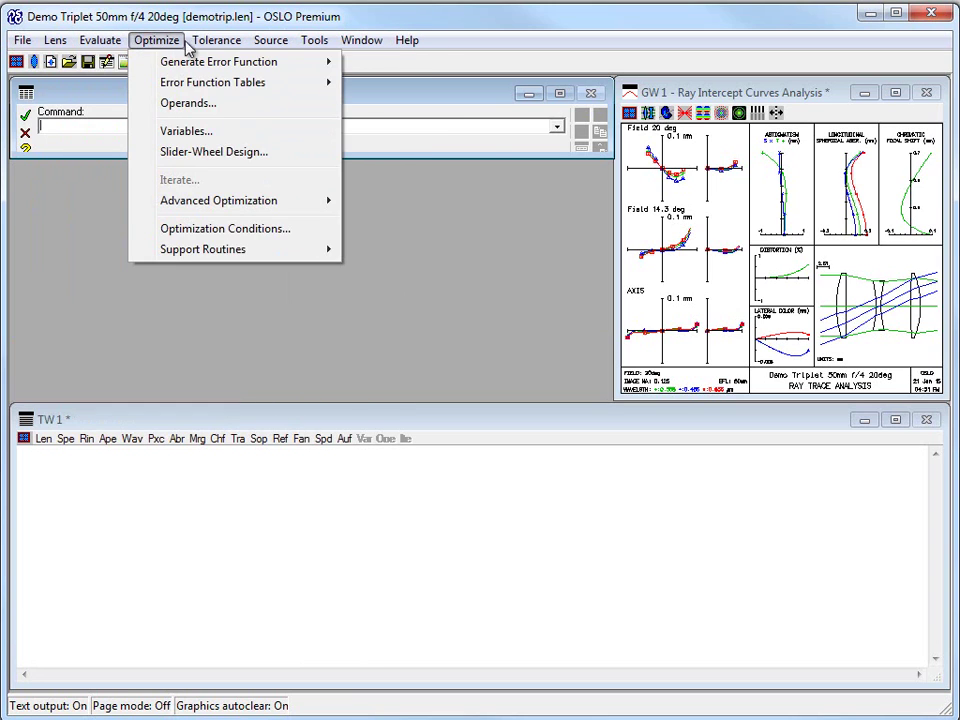
mouse_move(240, 45)
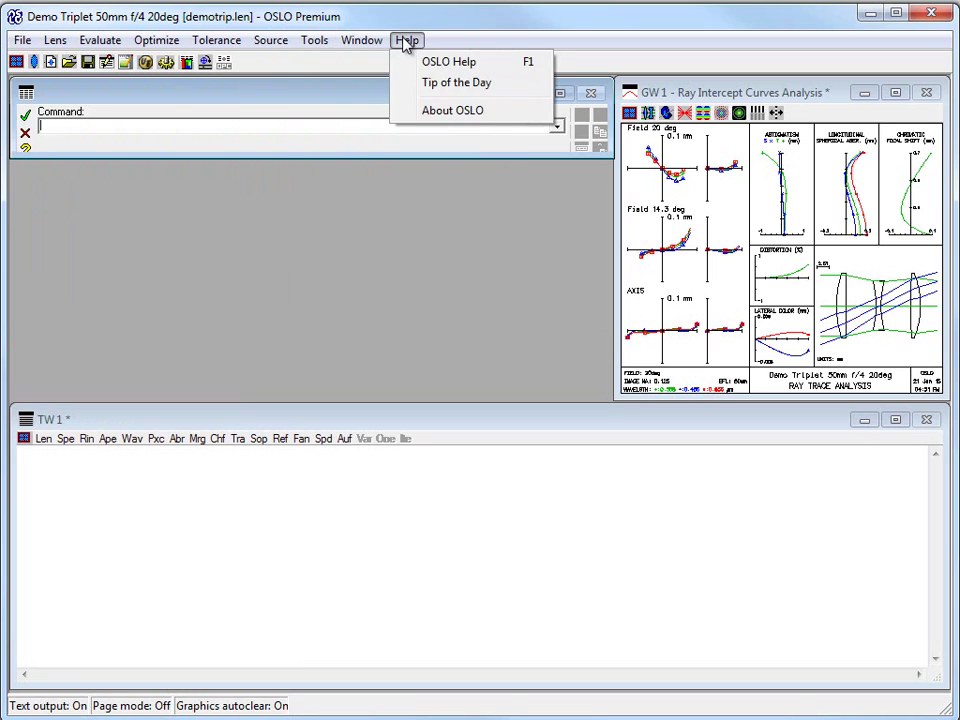
mouse_move(270, 45)
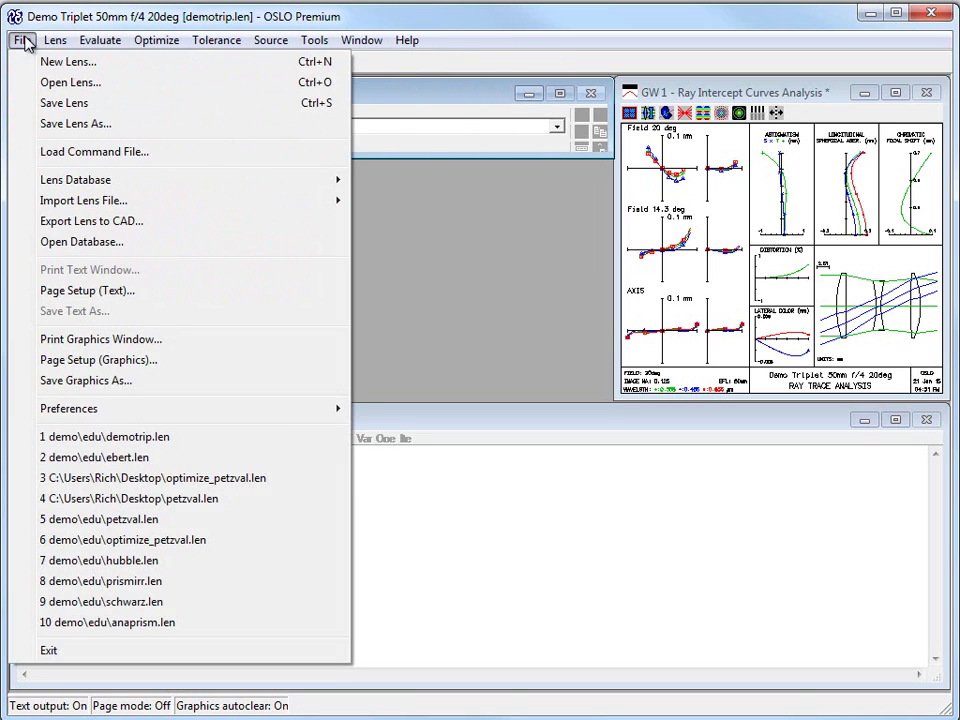
click(21, 40)
click(200, 41)
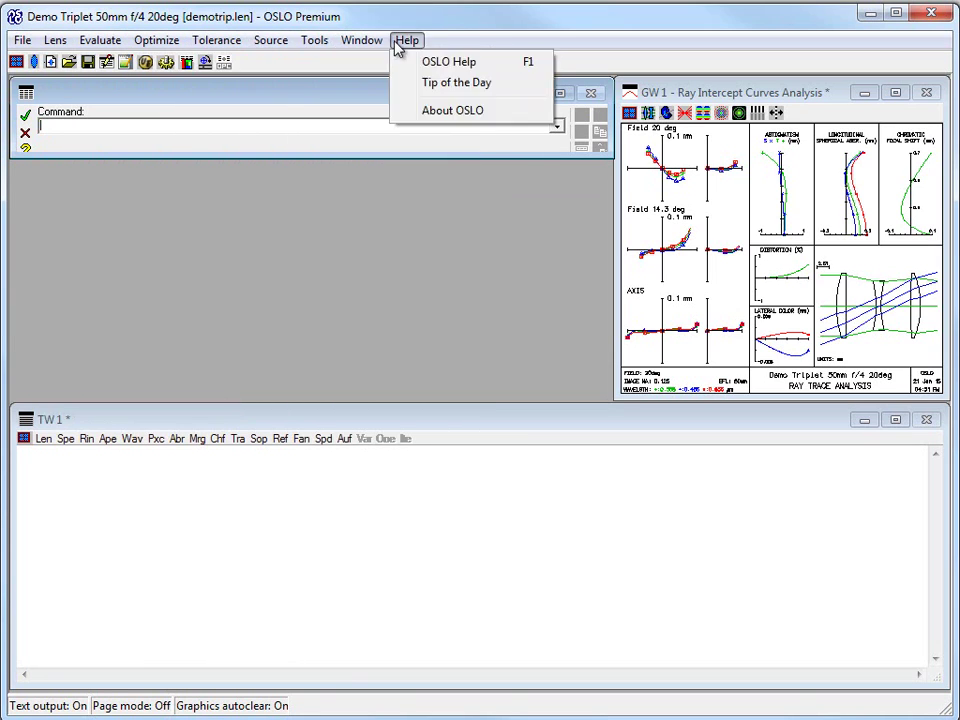
mouse_move(407, 45)
mouse_move(24, 46)
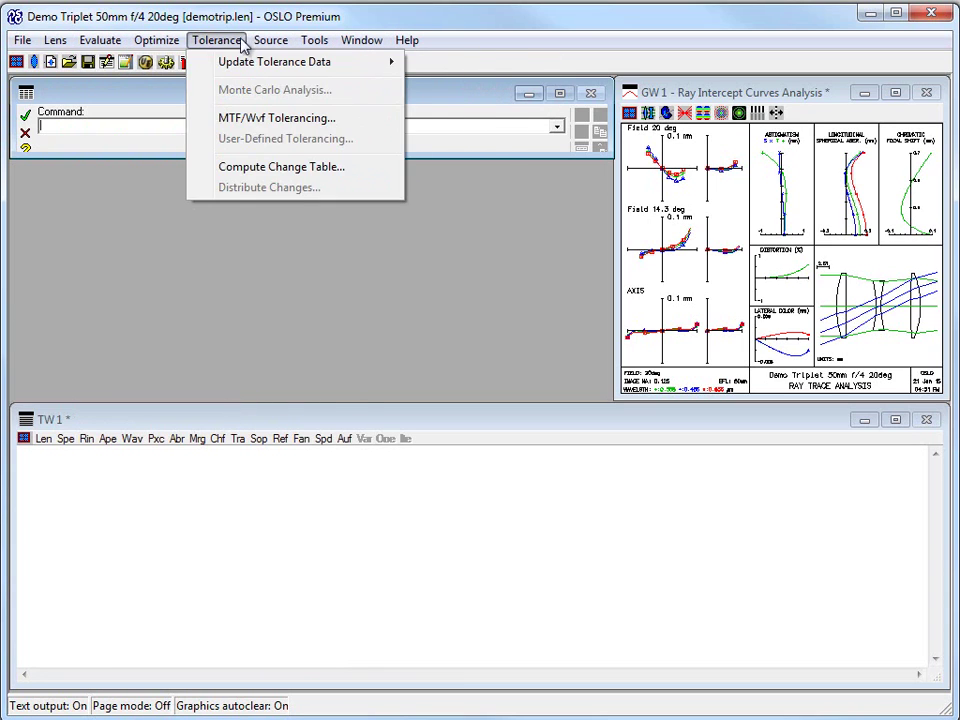
mouse_move(304, 45)
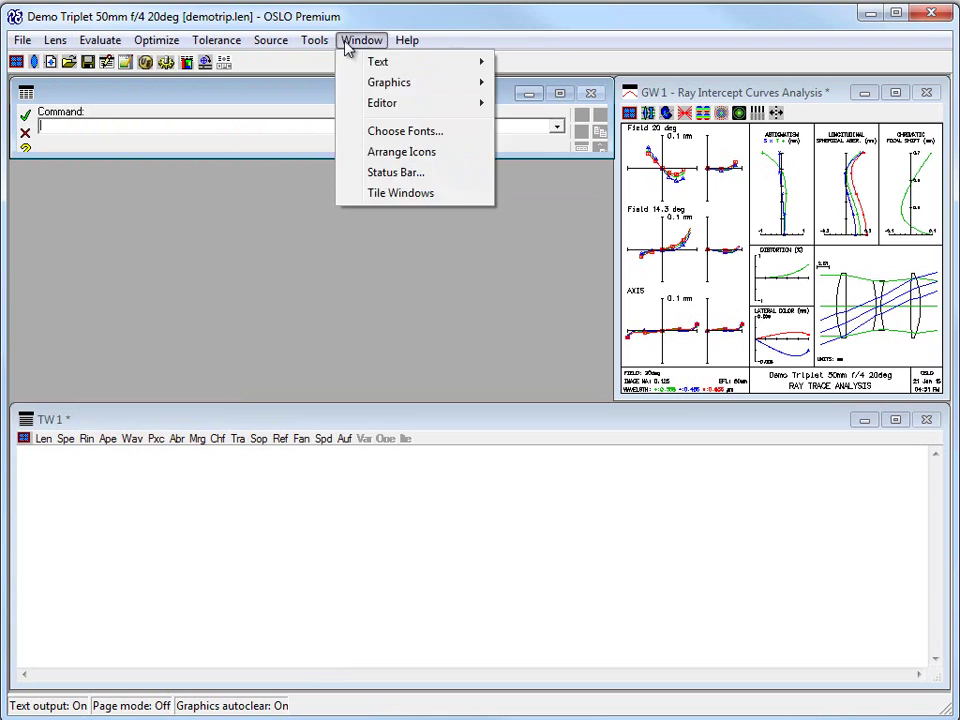
mouse_move(88, 50)
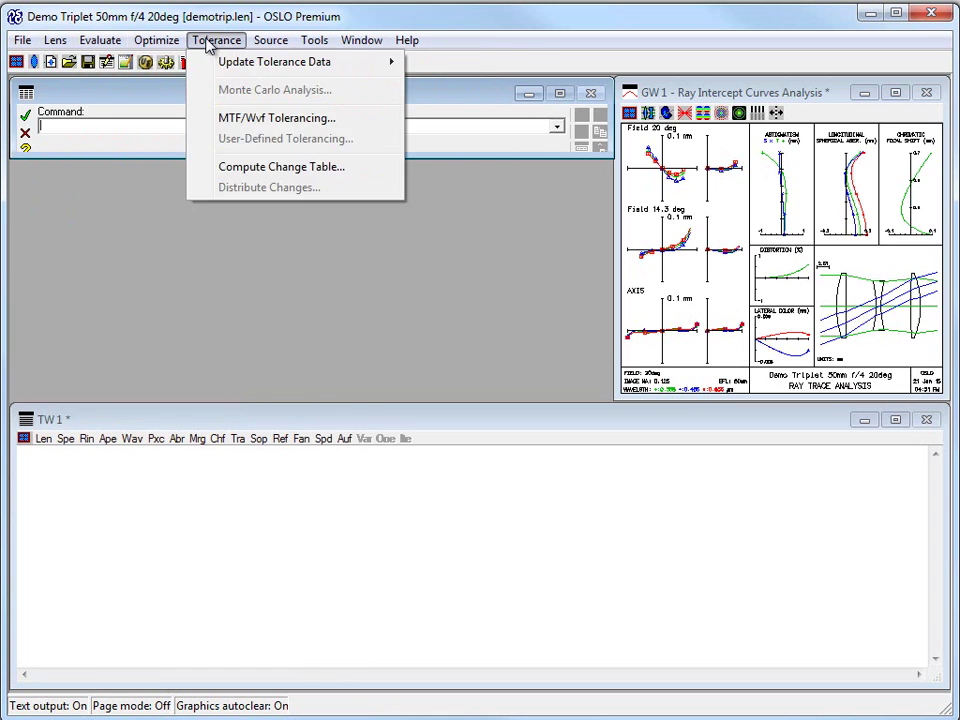
mouse_move(367, 52)
click(420, 26)
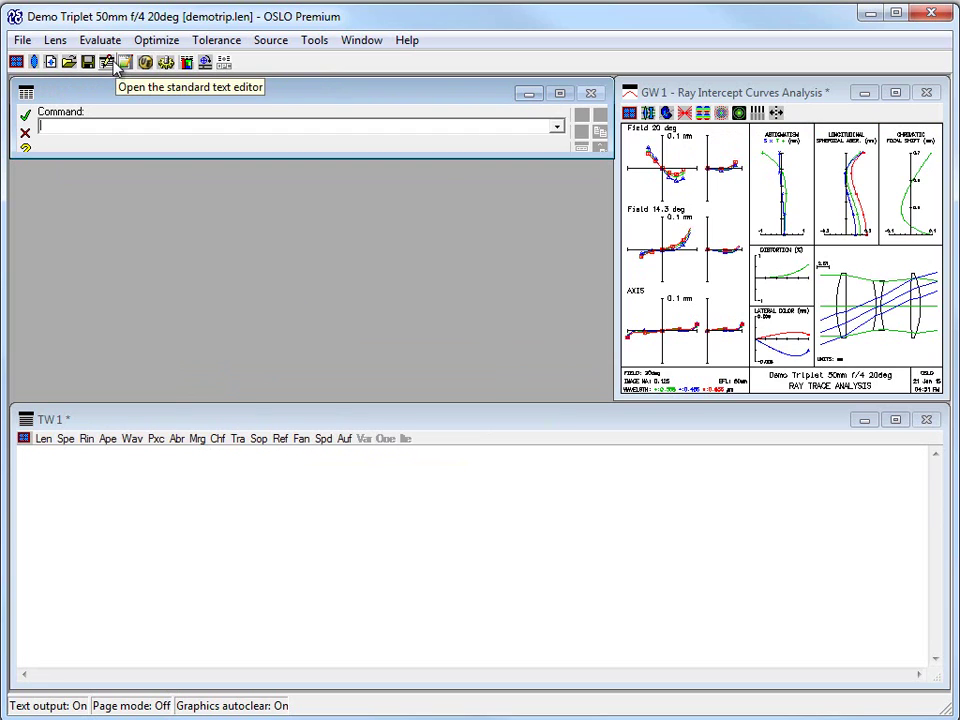
Add the Tolerancing tool set to the main toolbar and remove it again.
click(16, 63)
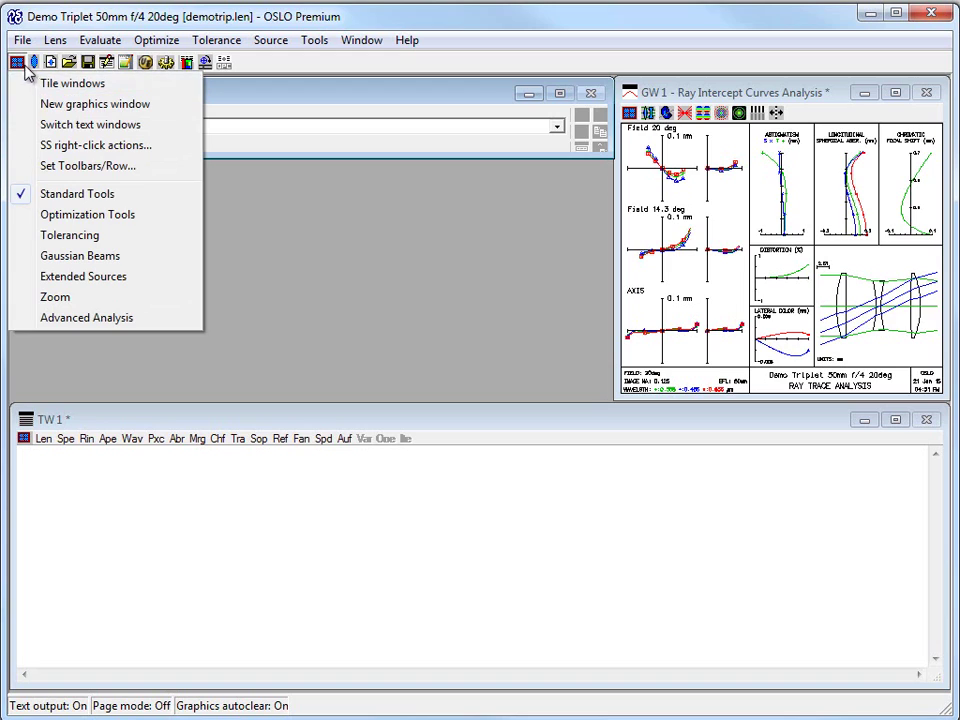
click(19, 65)
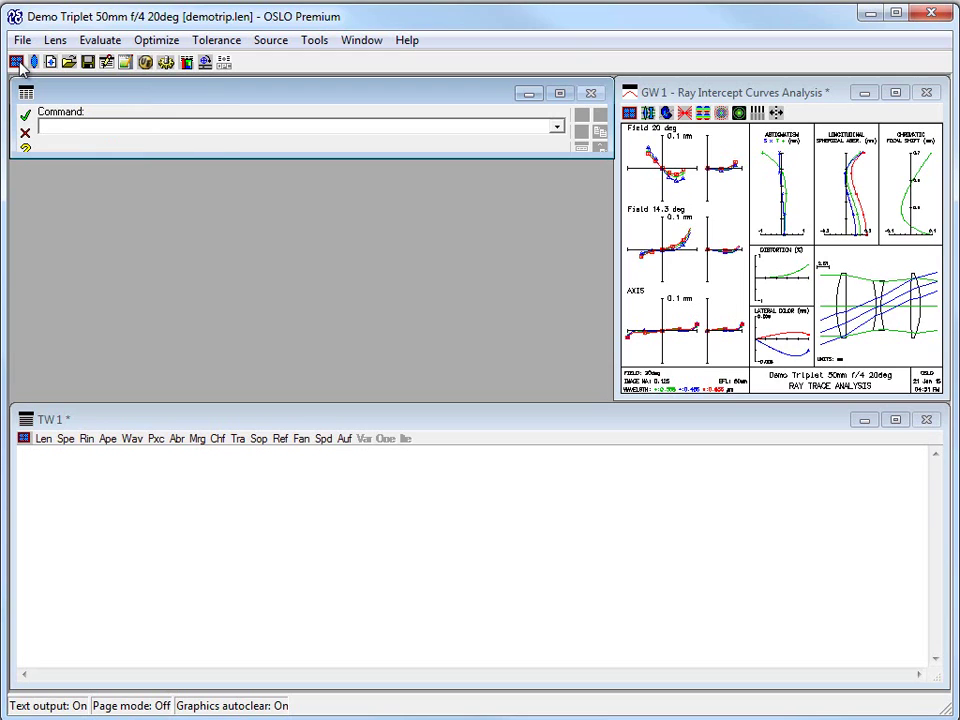
click(19, 65)
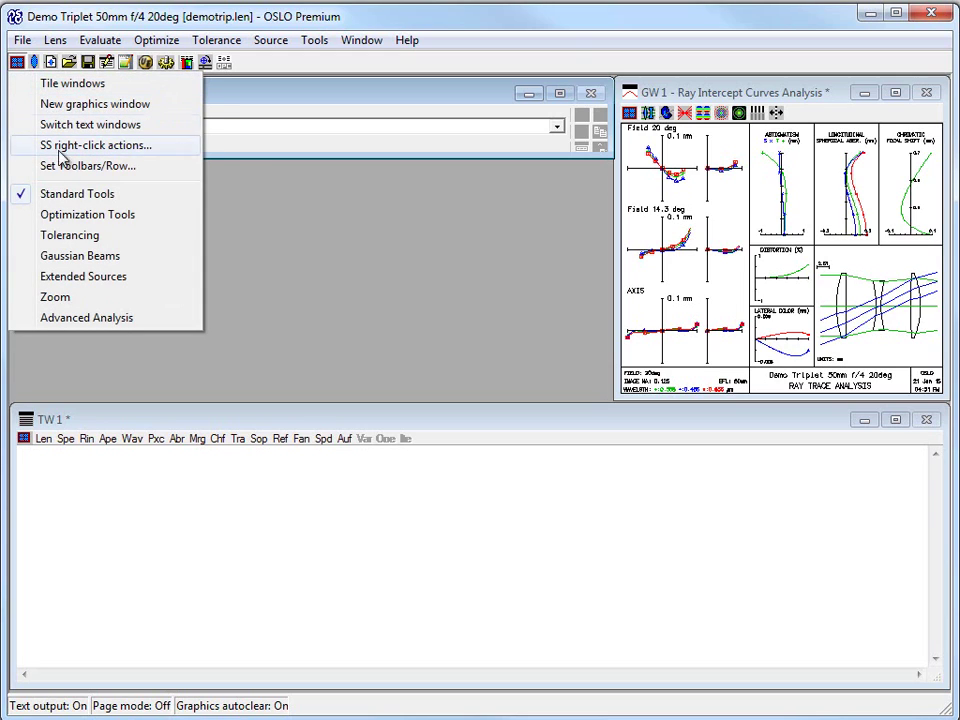
click(76, 236)
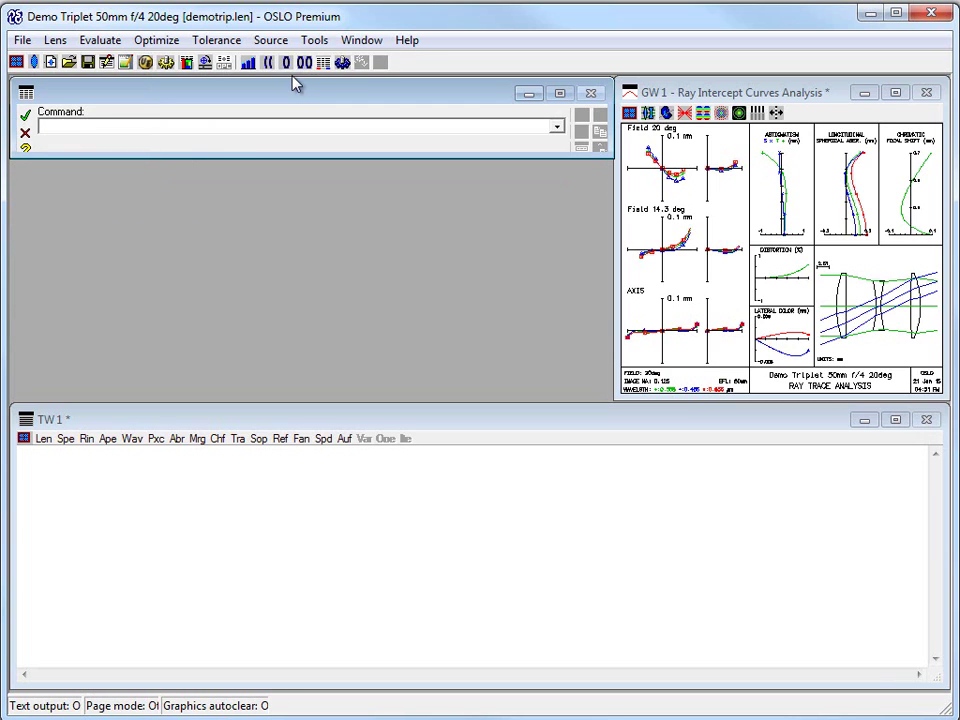
click(19, 65)
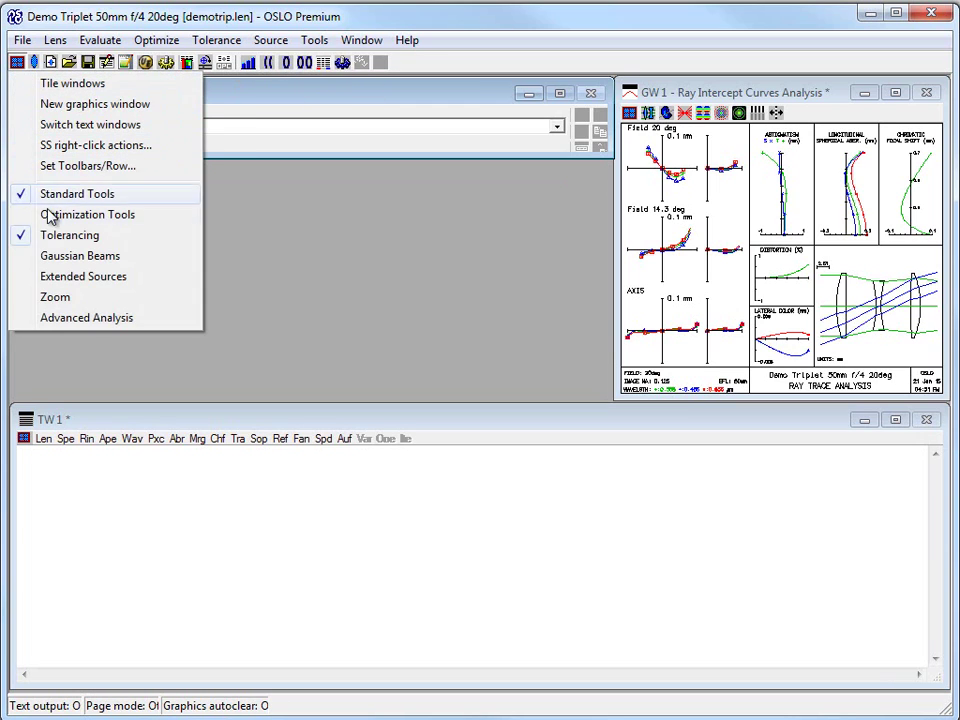
click(50, 238)
Hide the Standard Tools set on the main toolbar and restore it.
click(17, 62)
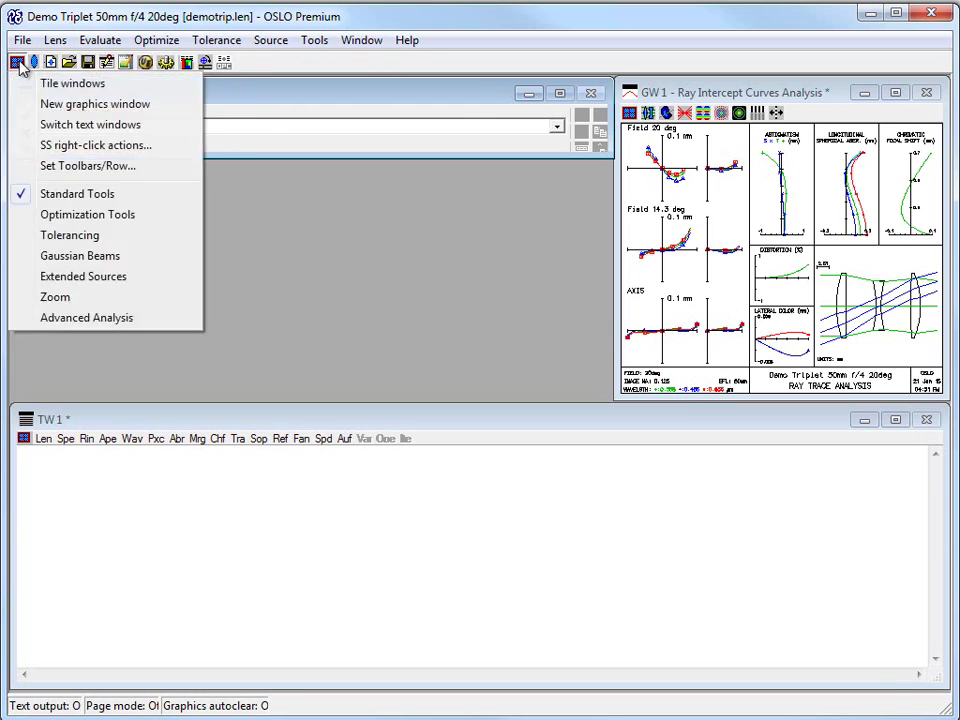
click(59, 194)
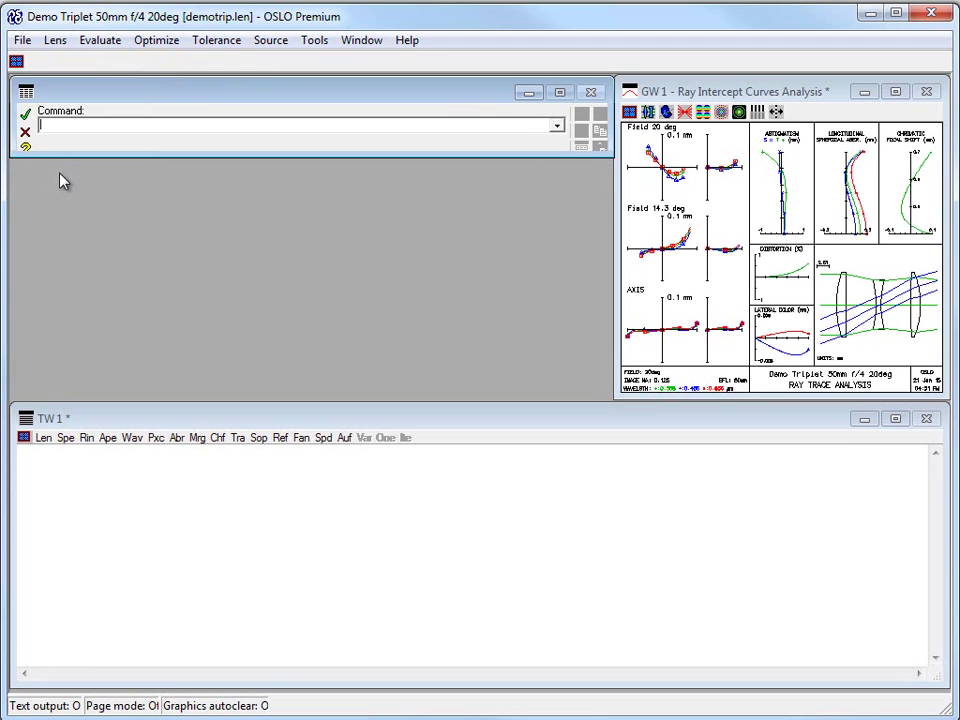
click(18, 63)
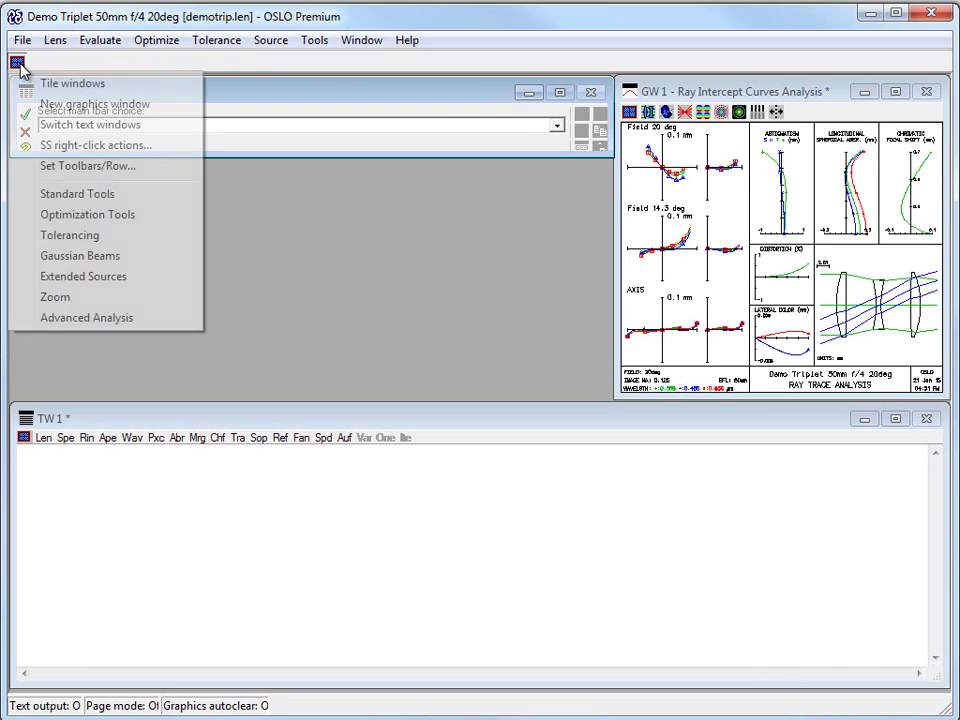
click(97, 194)
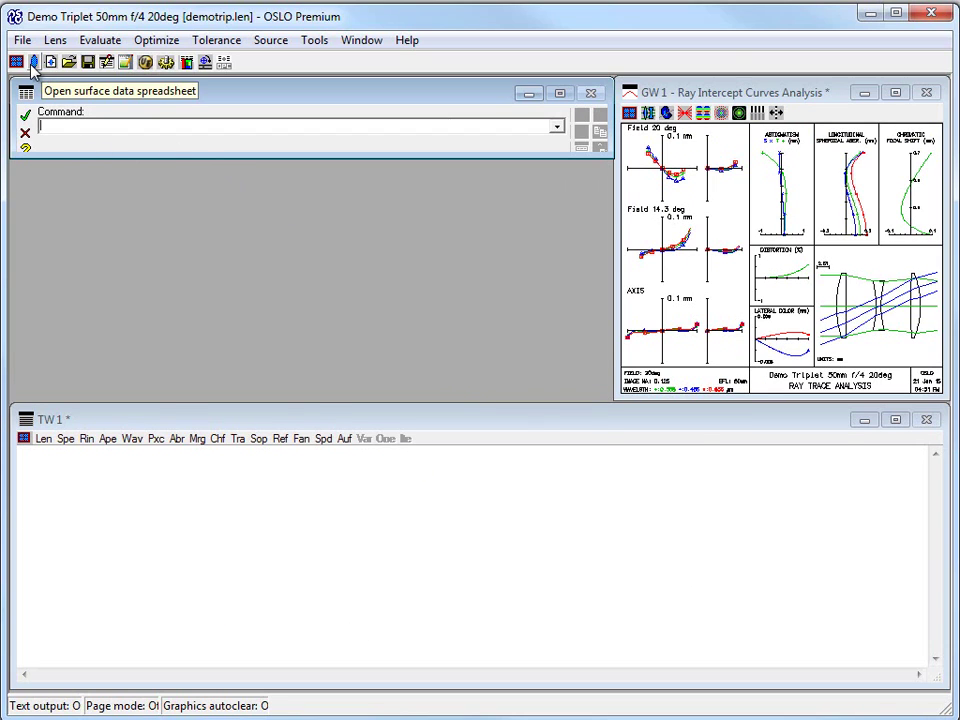
View the lens's surface data spreadsheet and its wavelength data, closing both without changes.
click(33, 62)
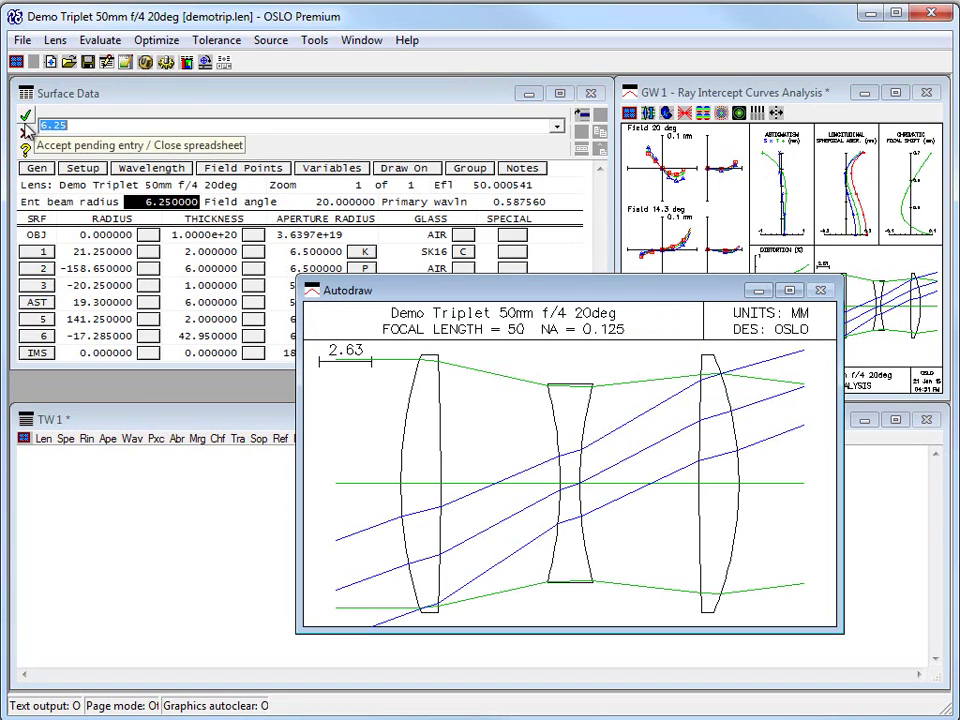
click(25, 132)
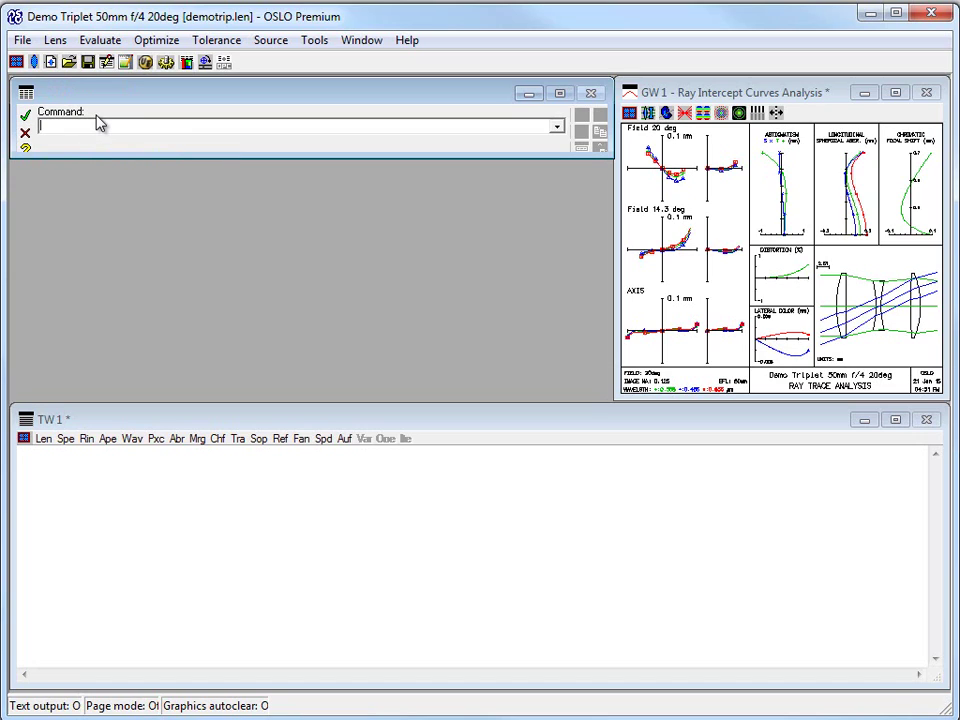
click(33, 62)
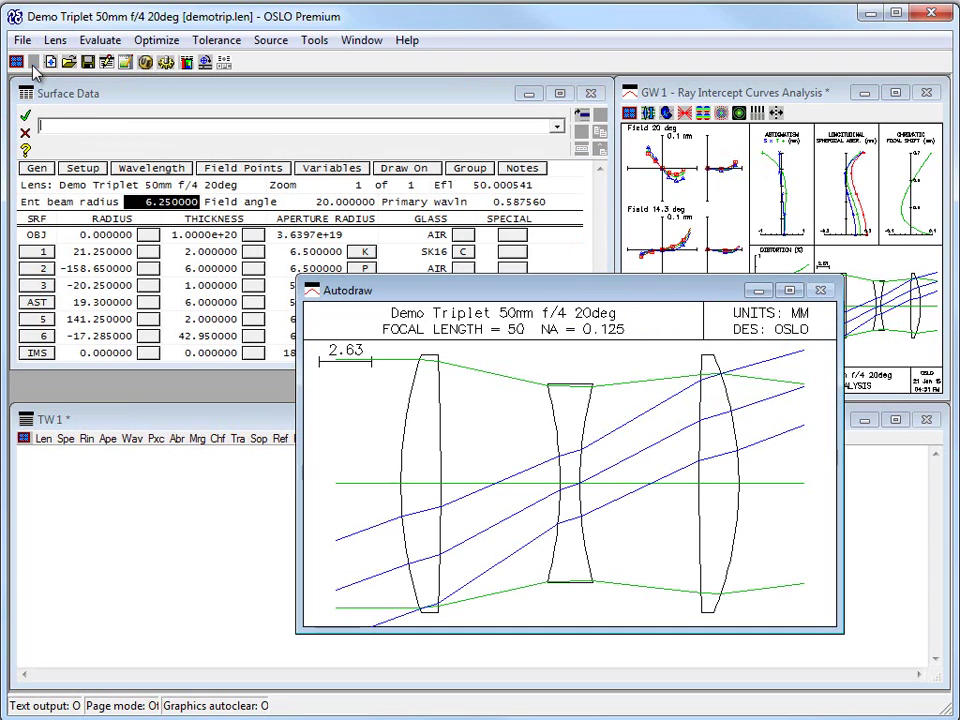
click(142, 168)
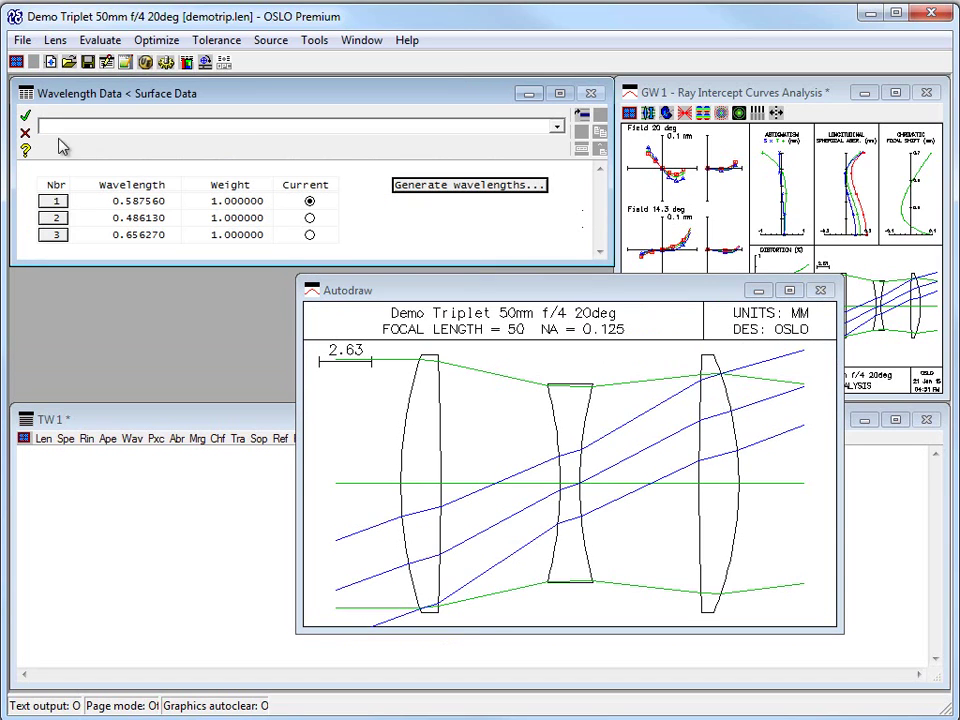
click(25, 115)
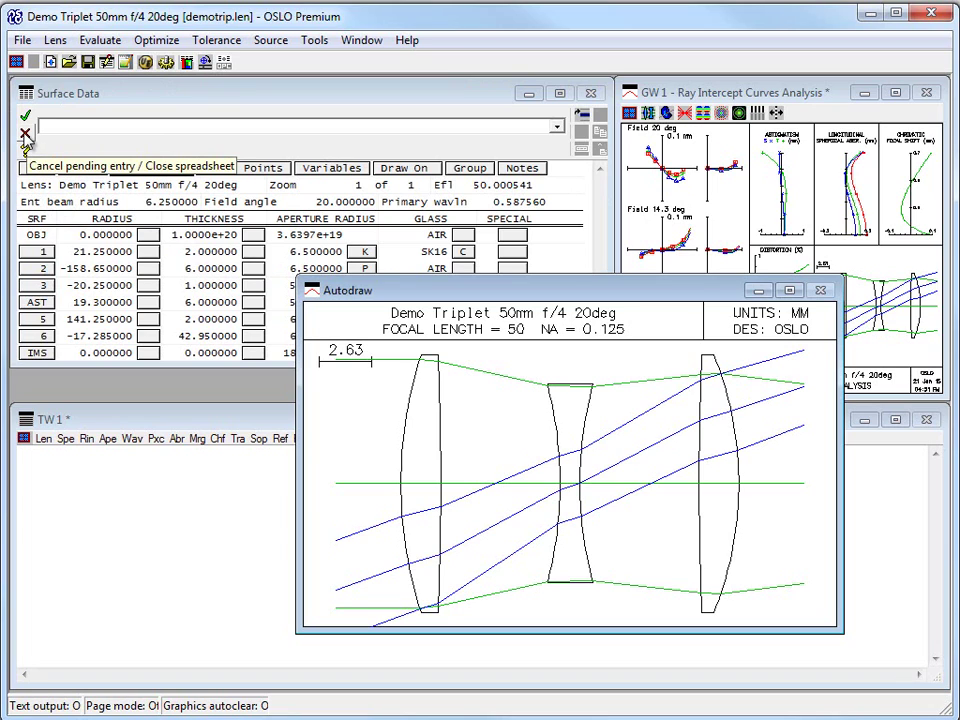
click(25, 135)
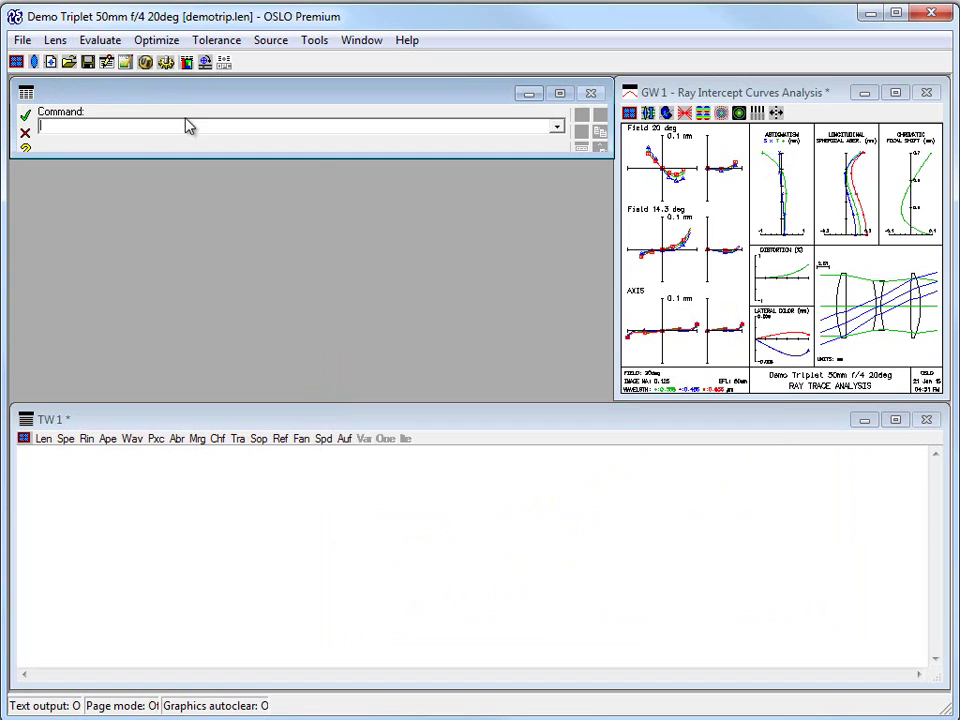
Open an additional text window with window number 2.
click(703, 113)
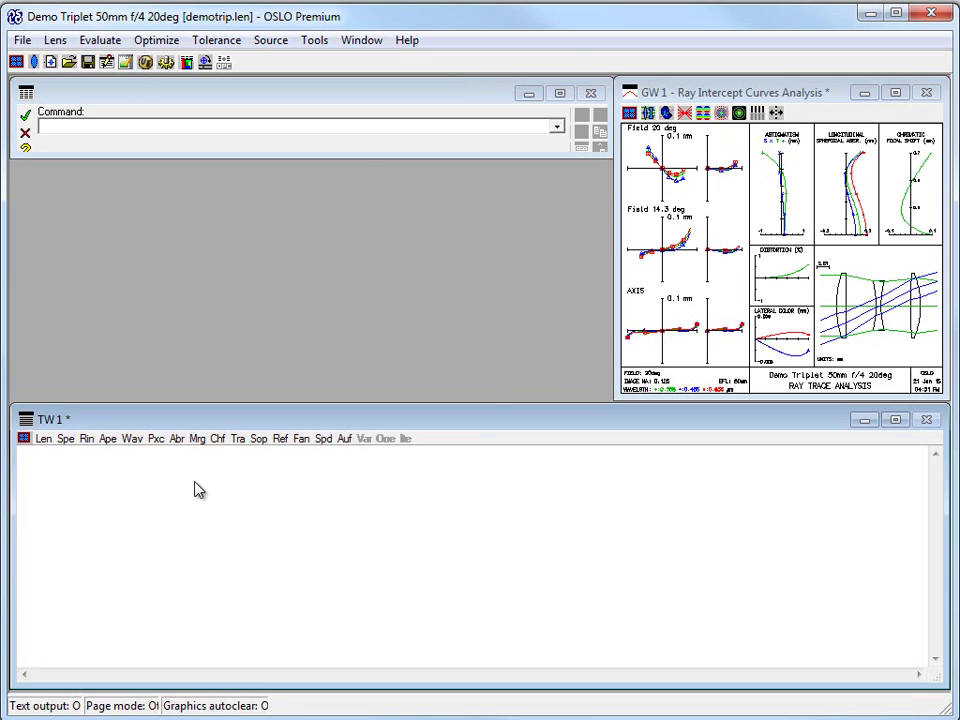
click(360, 44)
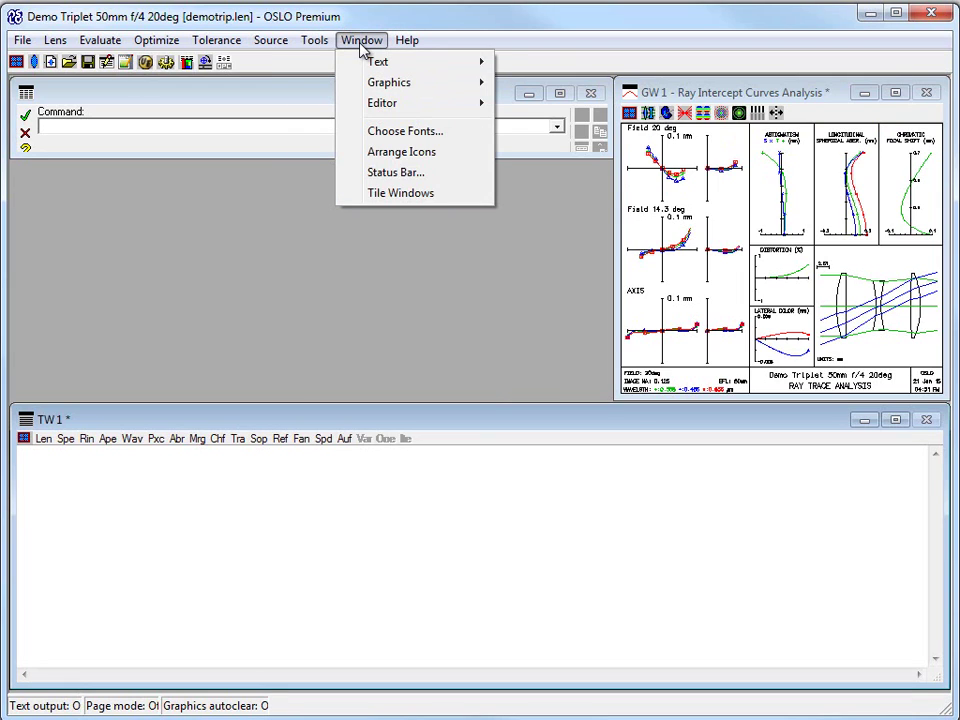
mouse_move(367, 73)
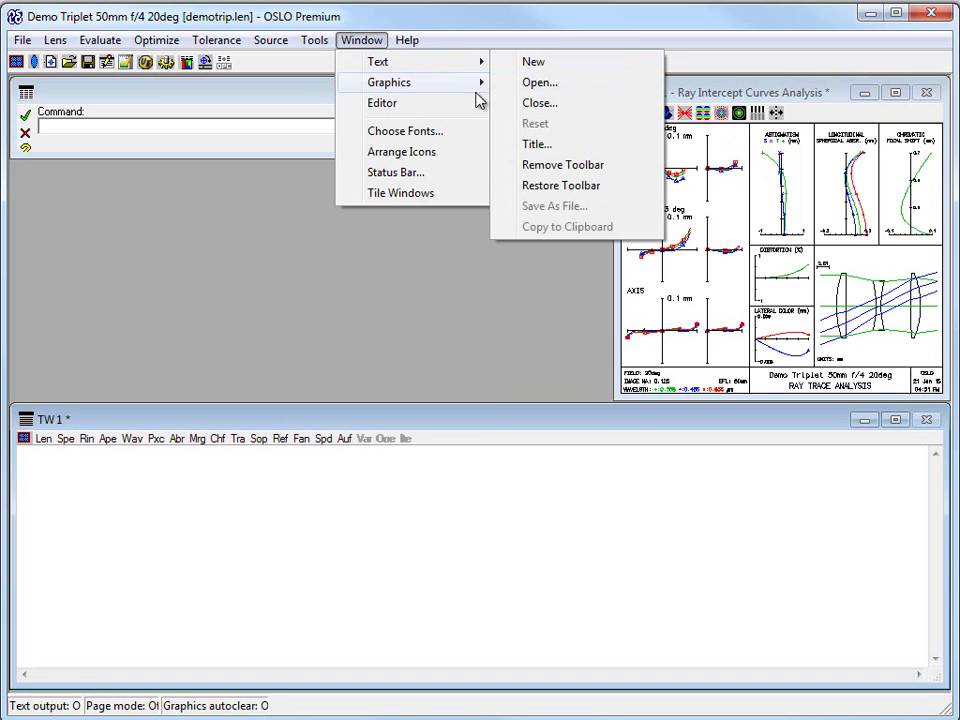
mouse_move(464, 68)
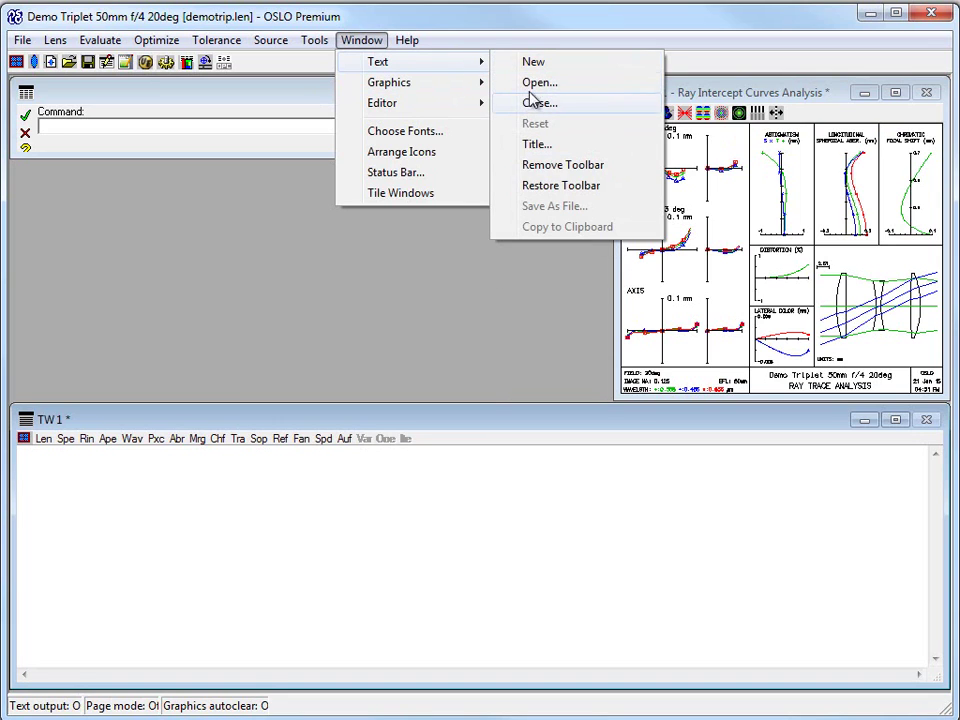
click(527, 84)
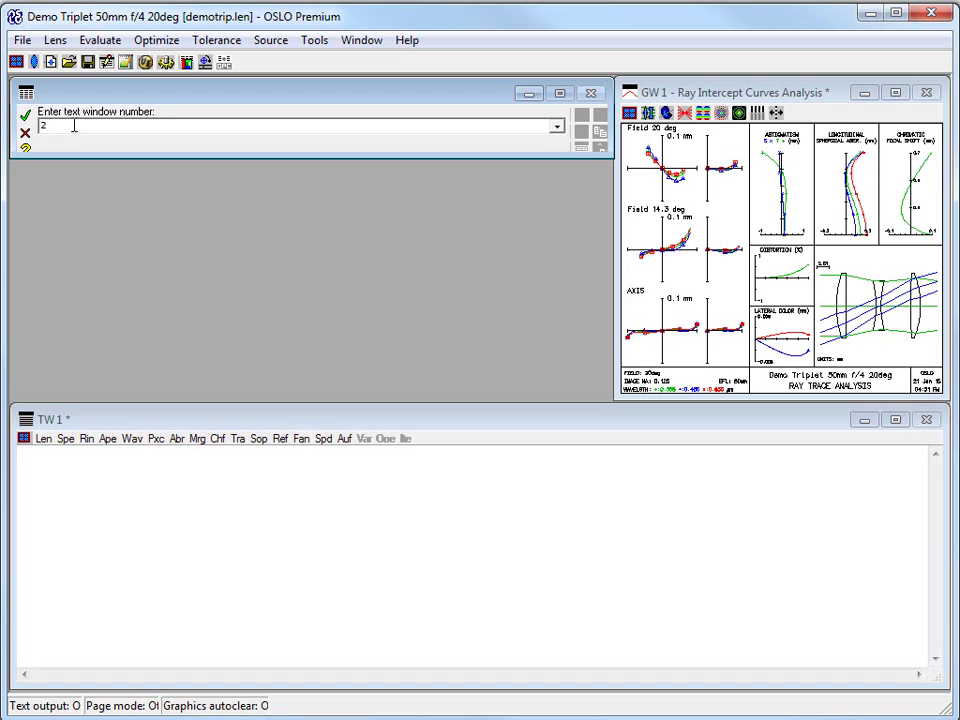
key(Return)
key(Return)
key(Return)
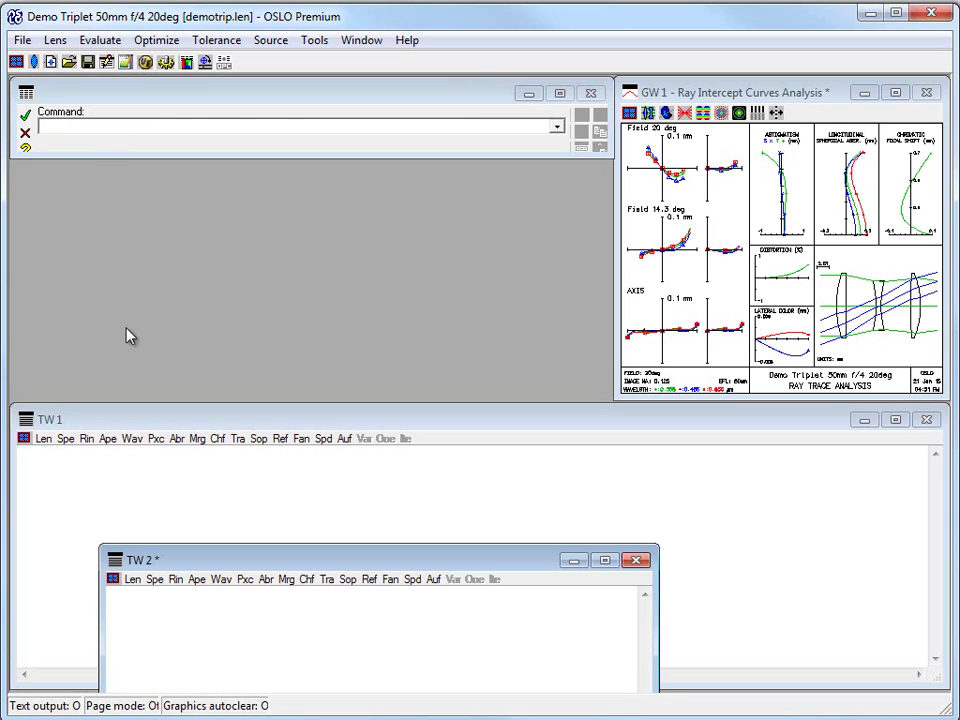
Move the second text window up over the first one, and close it.
drag(290, 560, 295, 428)
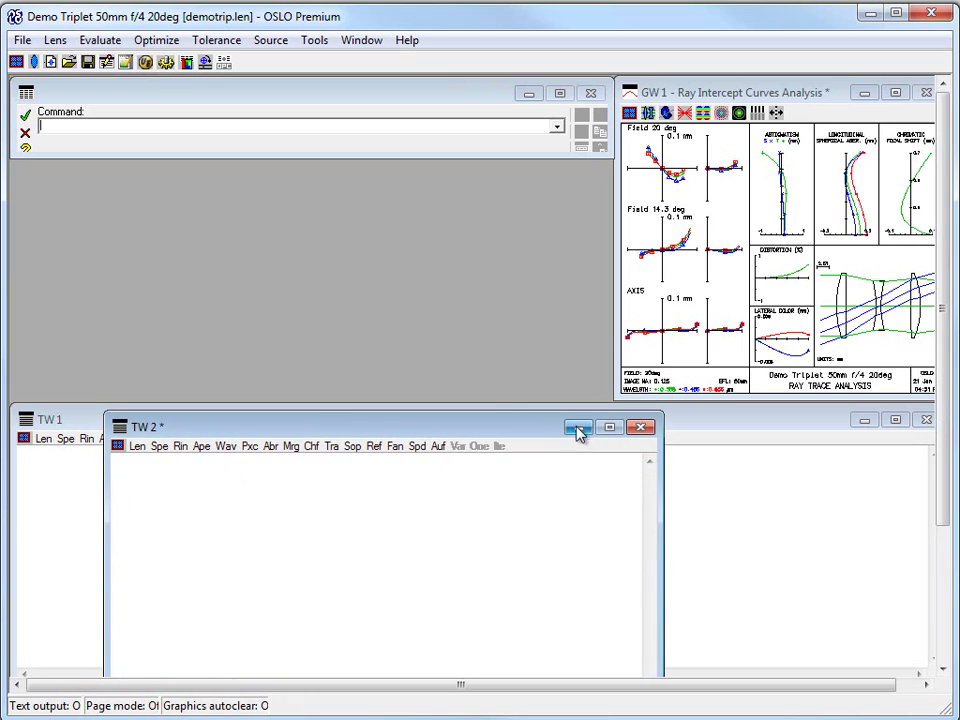
click(641, 427)
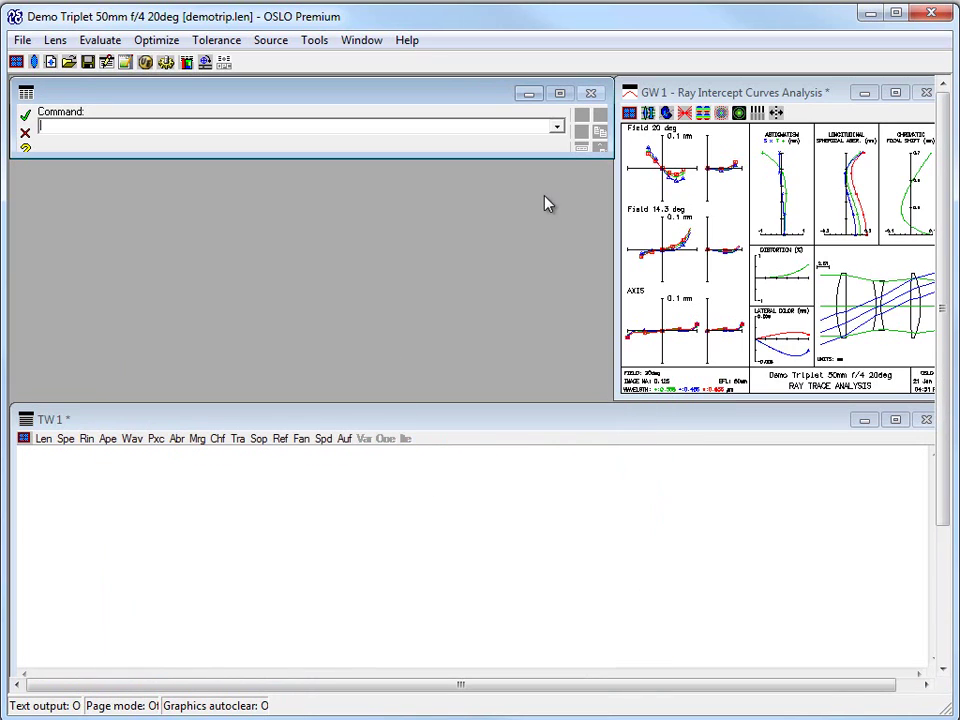
View the command history and the tool sets available for text window 1, without choosing anything.
click(557, 127)
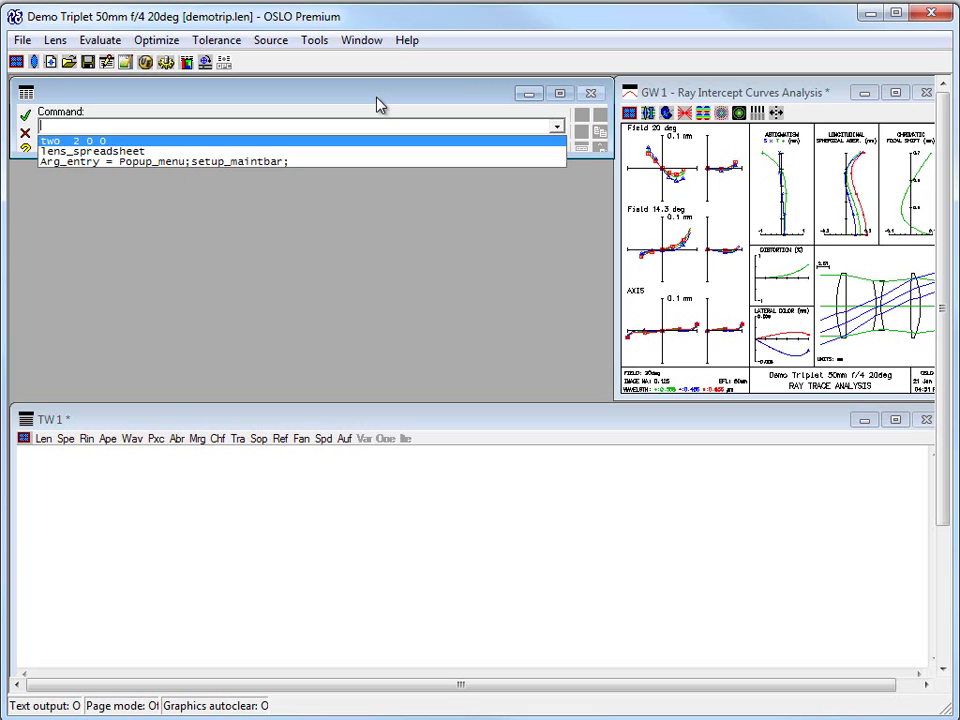
click(378, 104)
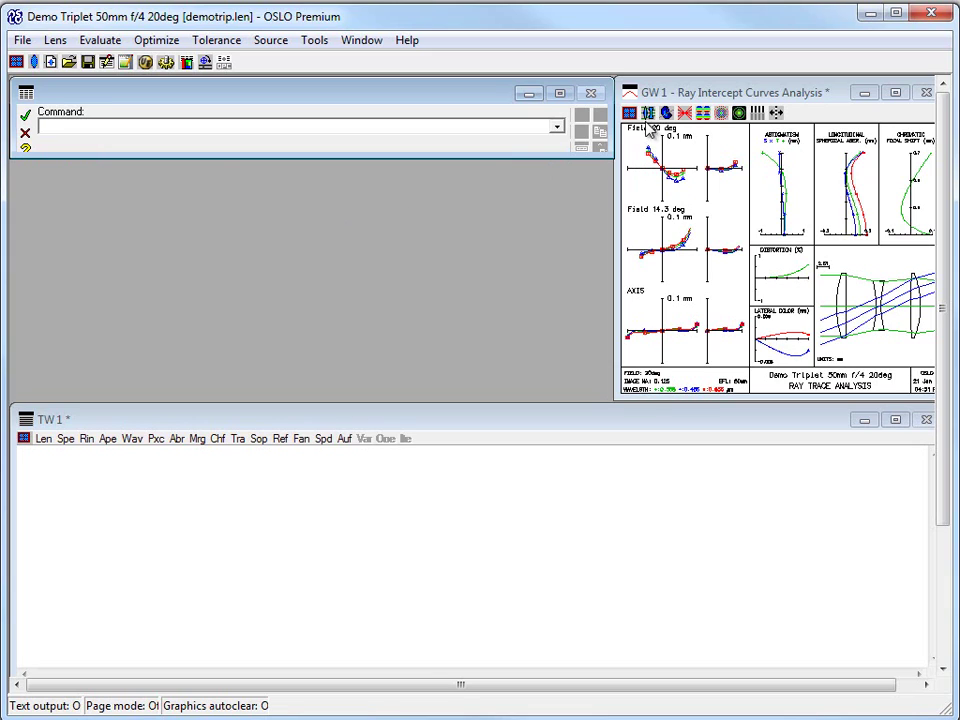
click(24, 440)
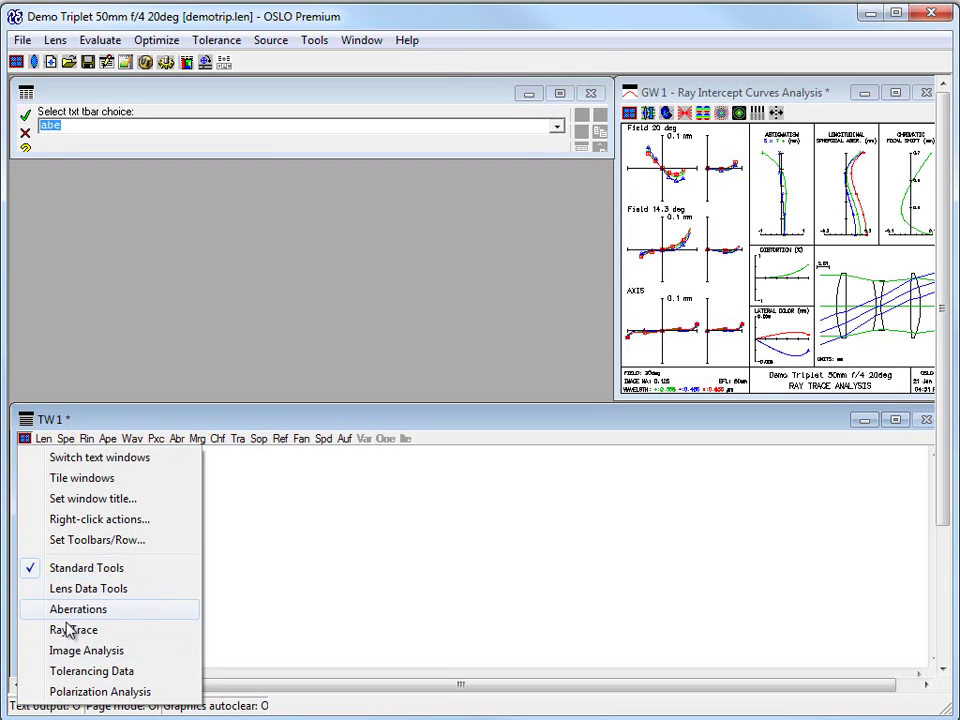
click(317, 568)
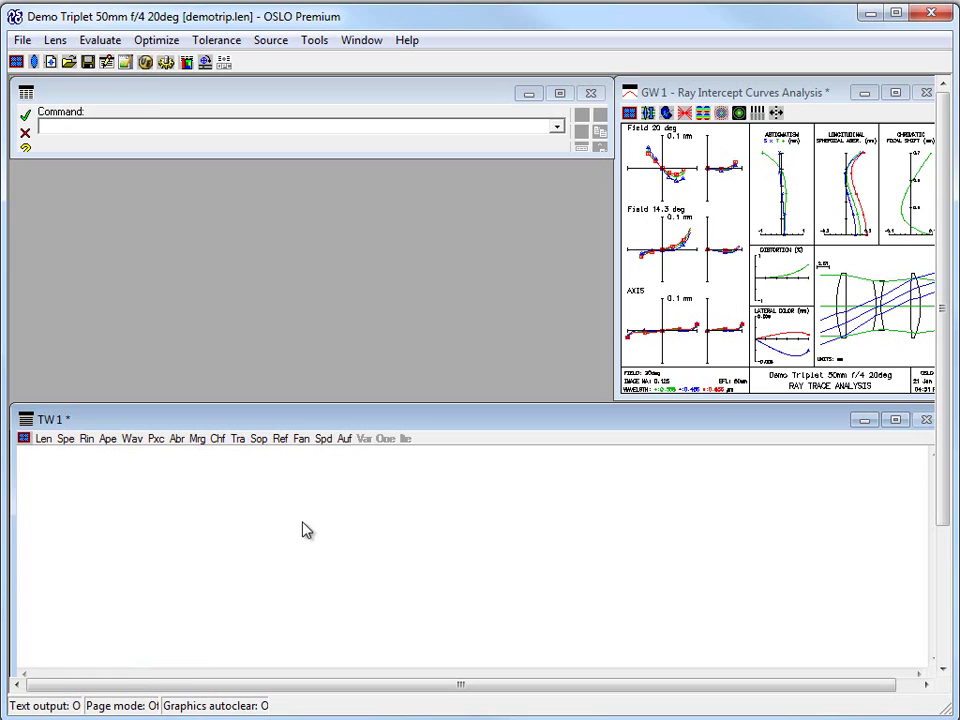
List the lens data in text window 1 and read individual radius and thickness values of the first surfaces into the message area.
click(43, 439)
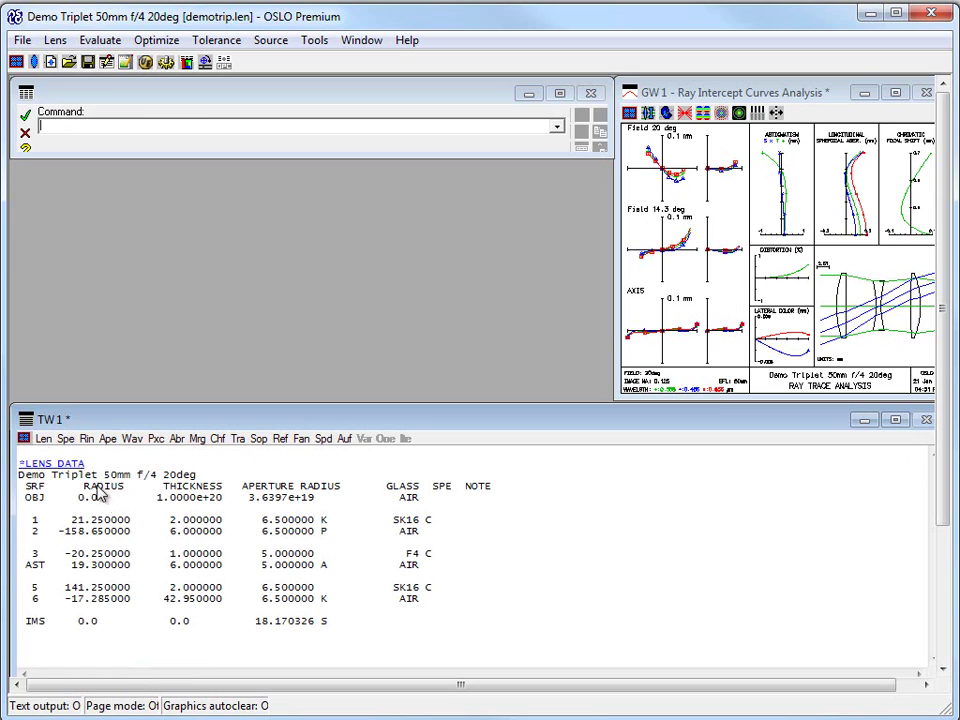
click(189, 497)
click(192, 522)
click(108, 532)
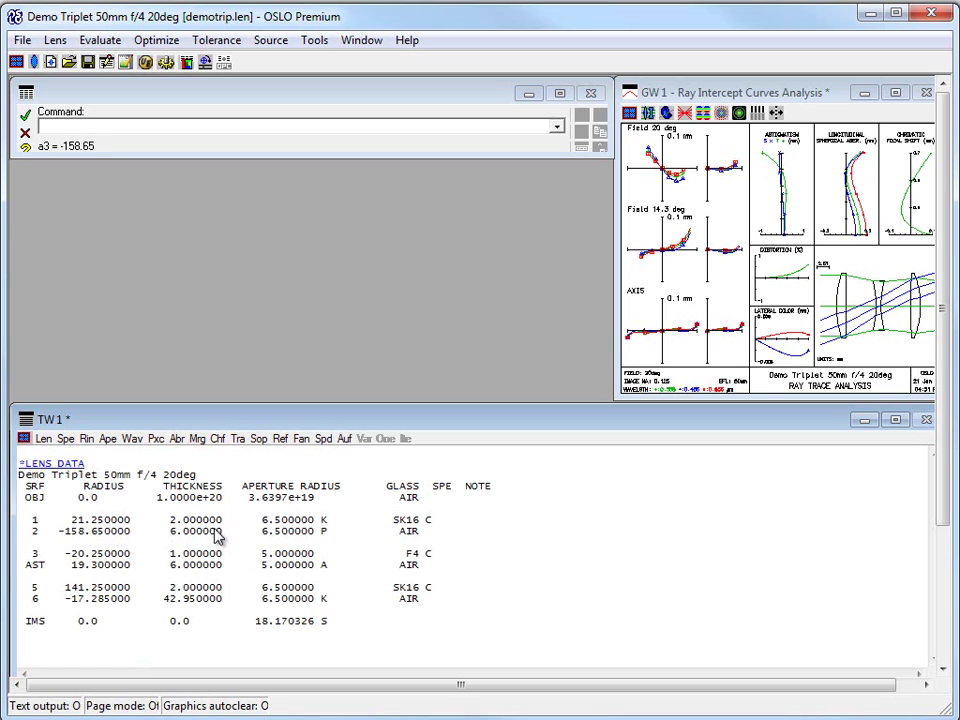
click(198, 533)
click(194, 553)
click(100, 554)
click(186, 524)
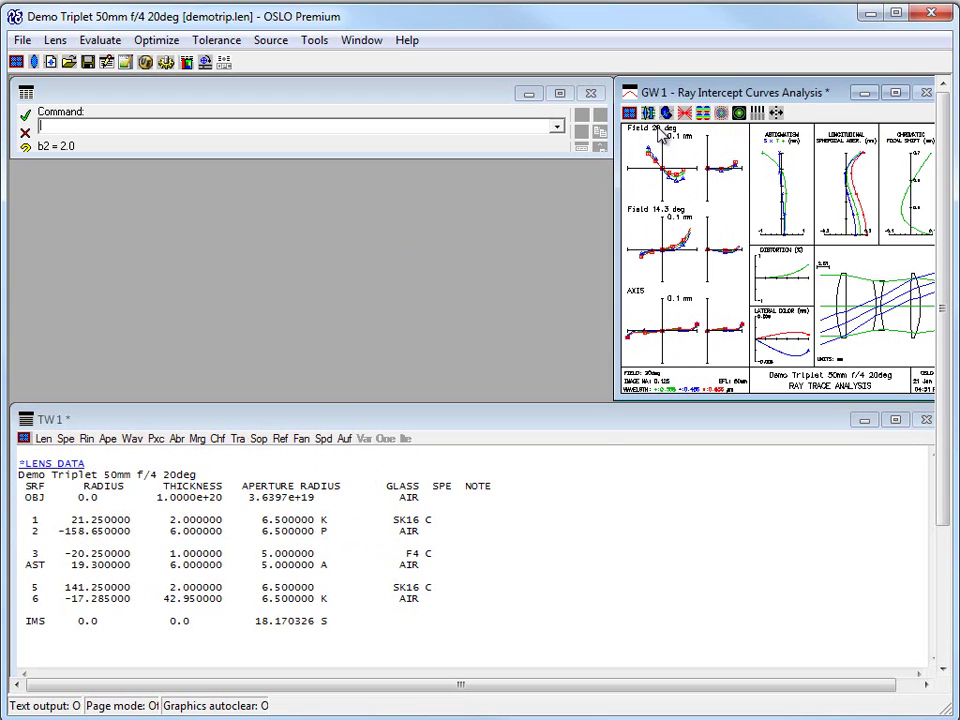
Set the radius of surface 3 to -15 in the surface data with the lens drawing off, and regenerate the ray intercept curves analysis.
click(33, 62)
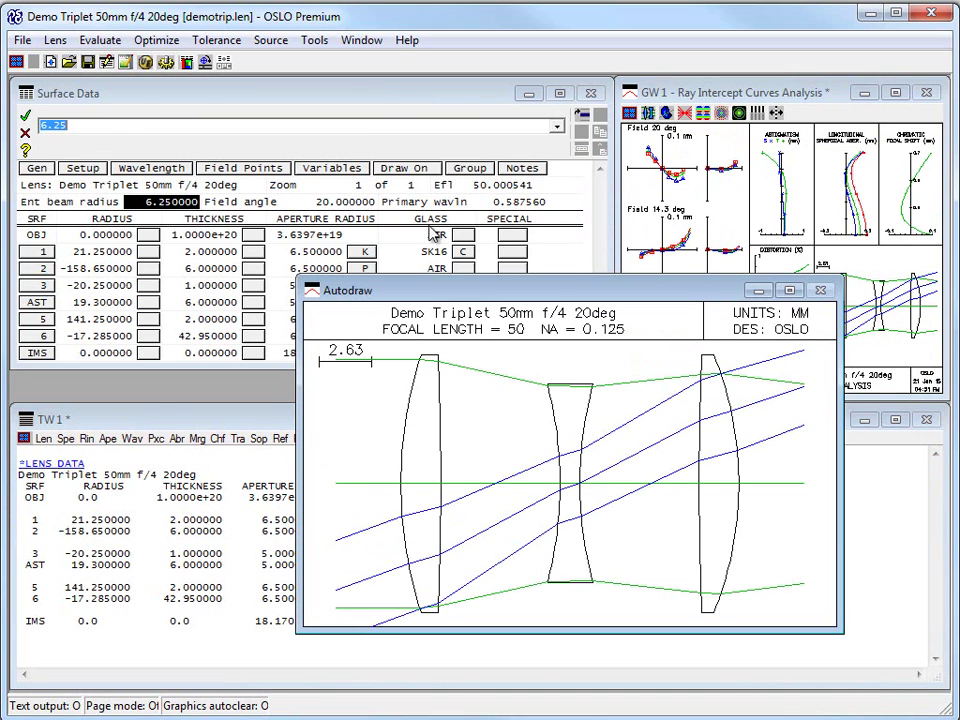
click(416, 170)
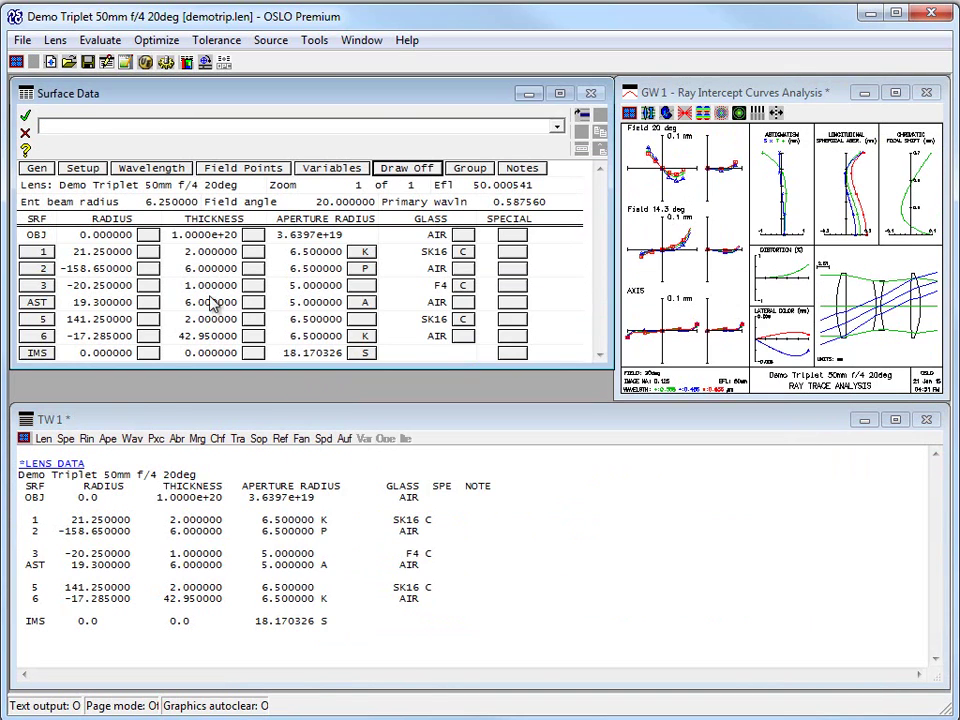
click(90, 286)
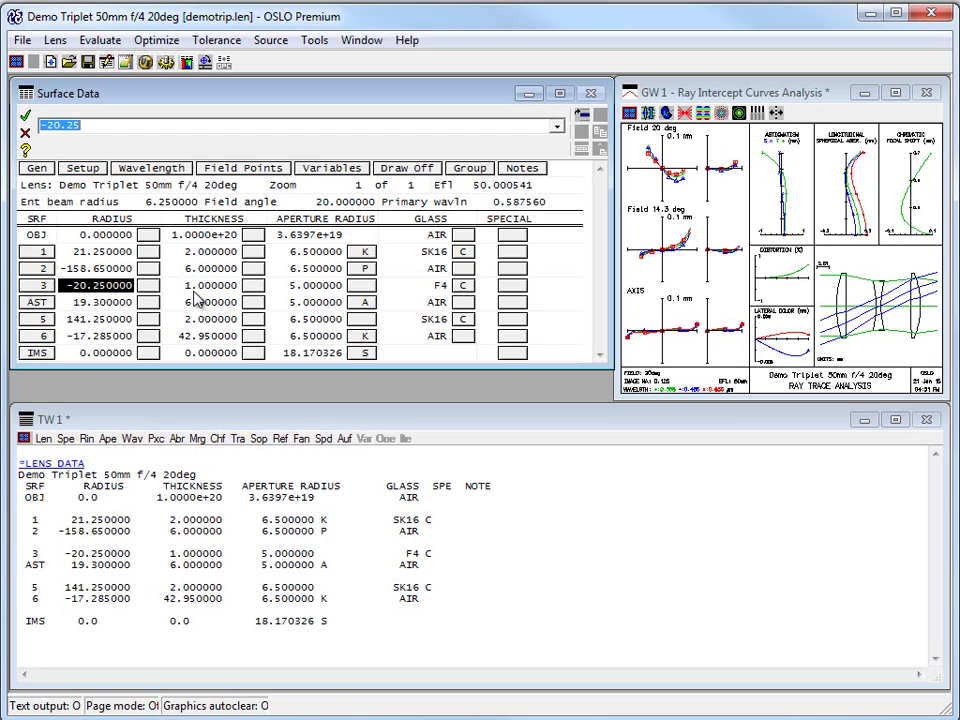
text(-)
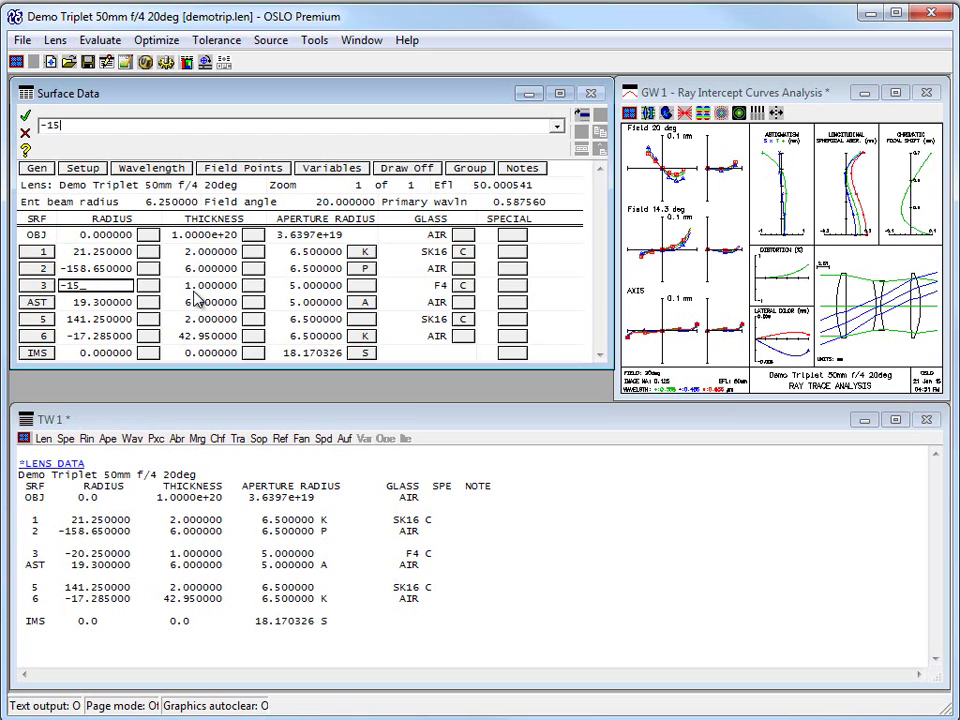
text(15)
key(Return)
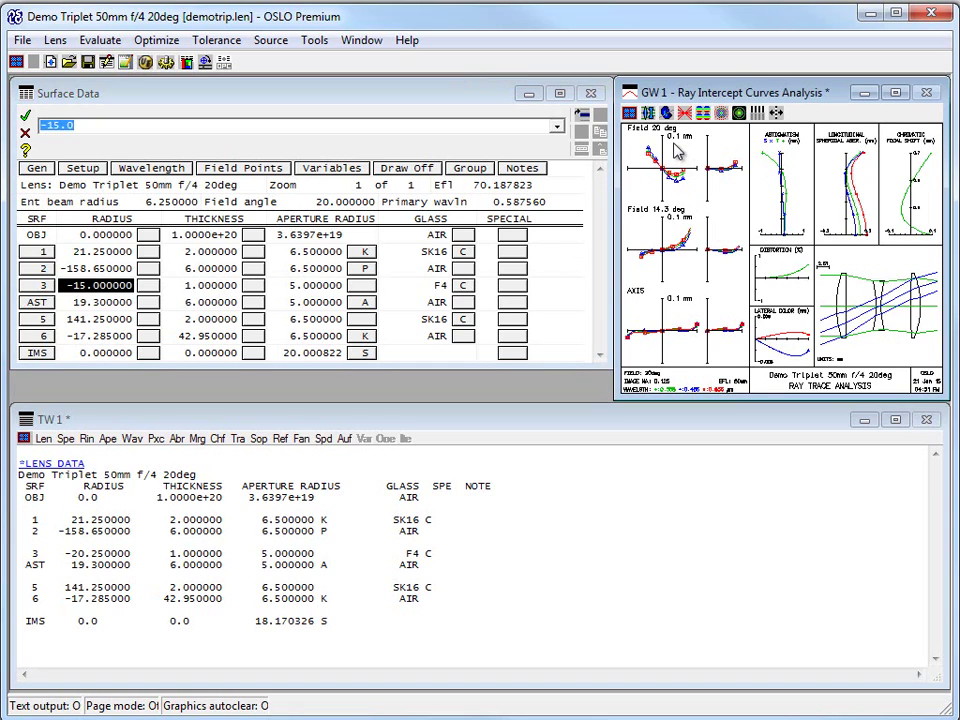
click(686, 114)
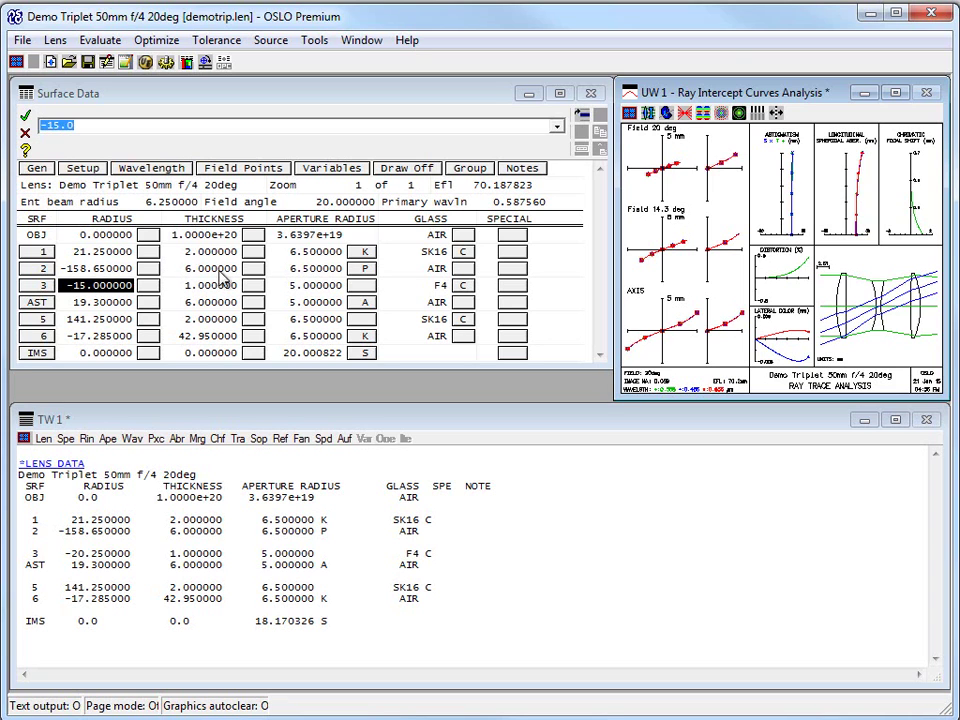
View the context help page for the surface data spreadsheet and close it.
click(26, 152)
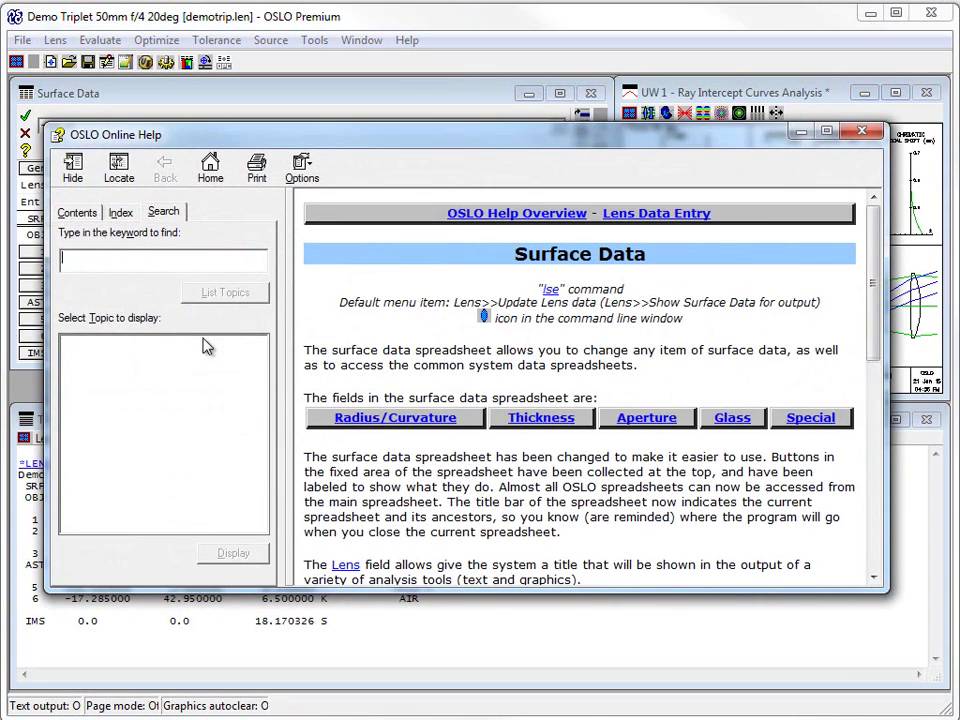
drag(340, 147, 346, 179)
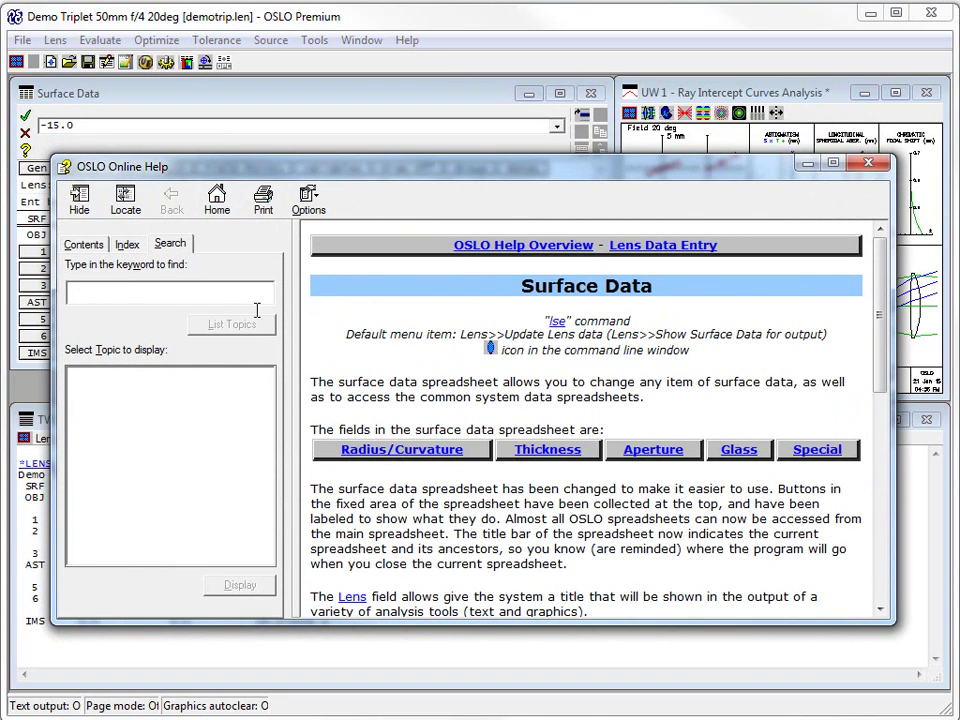
click(868, 163)
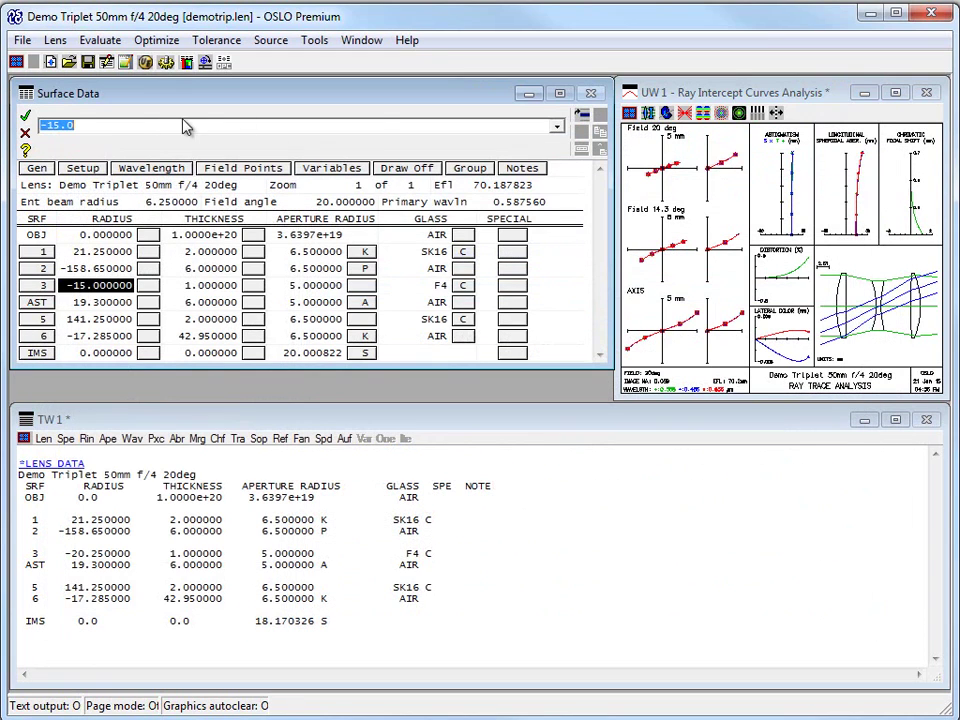
Cancel the surface data spreadsheet and undo all changes made to the lens.
click(26, 133)
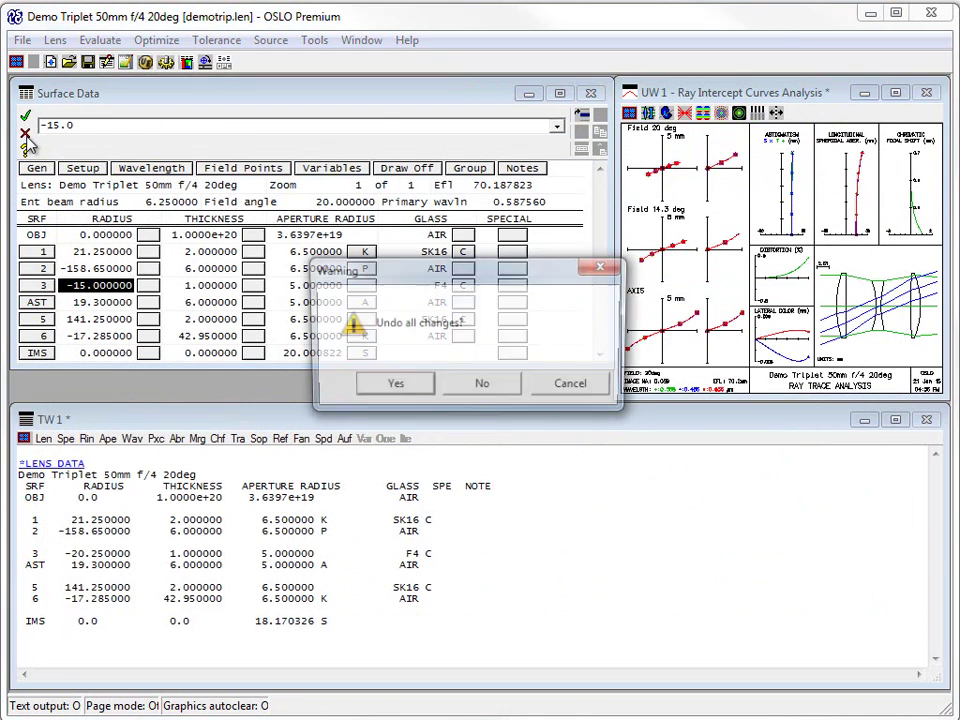
click(474, 382)
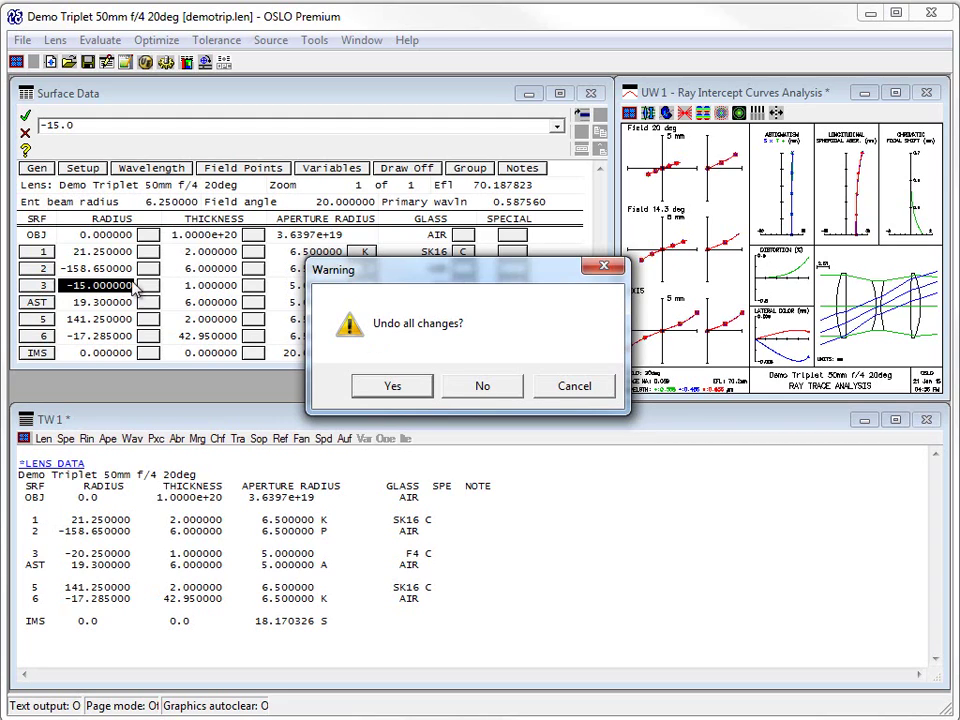
click(401, 389)
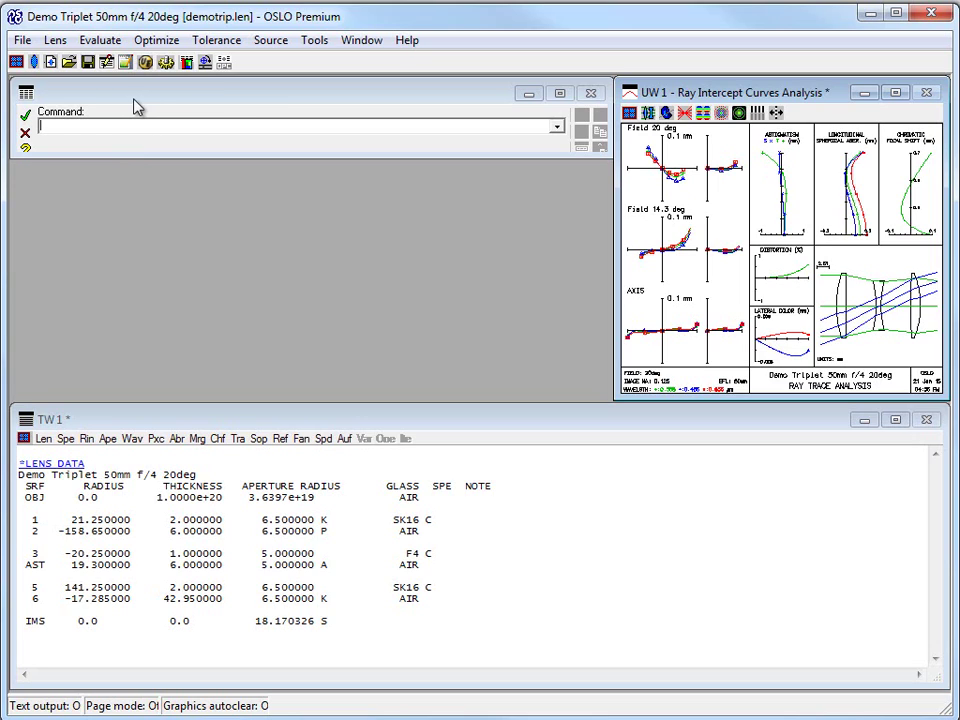
View the general help overview and the lens's surface data spreadsheet, closing each without changes.
click(27, 150)
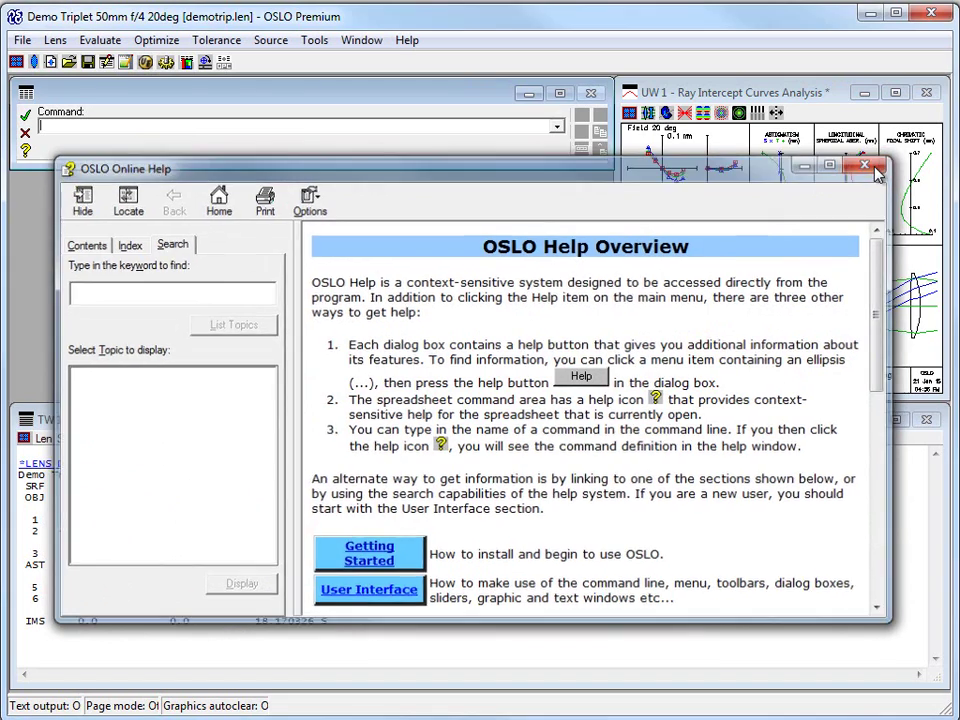
click(868, 163)
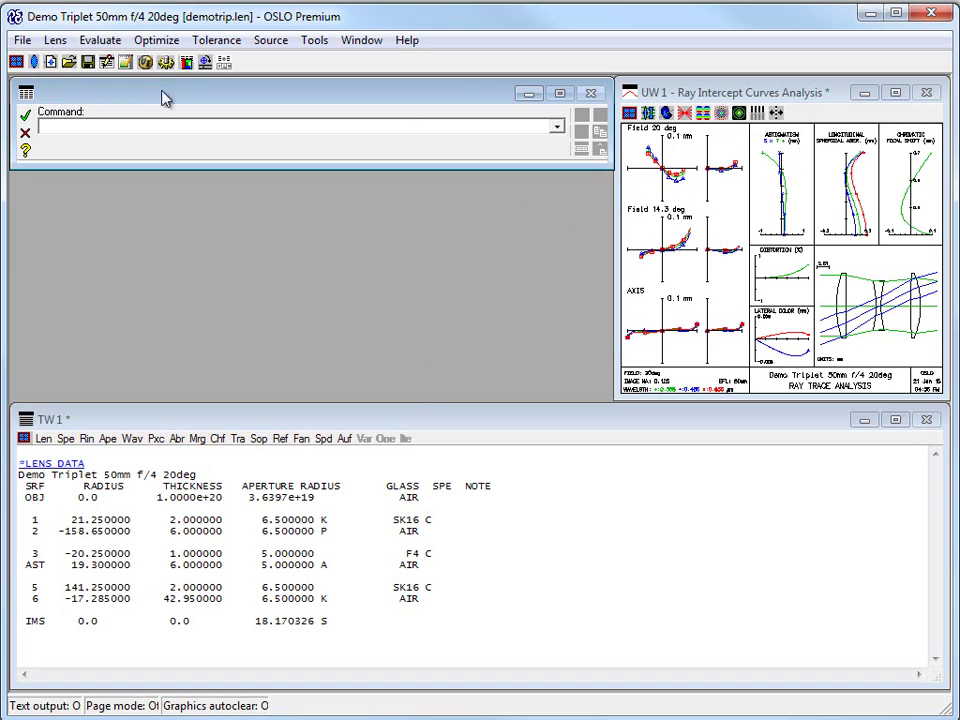
click(16, 62)
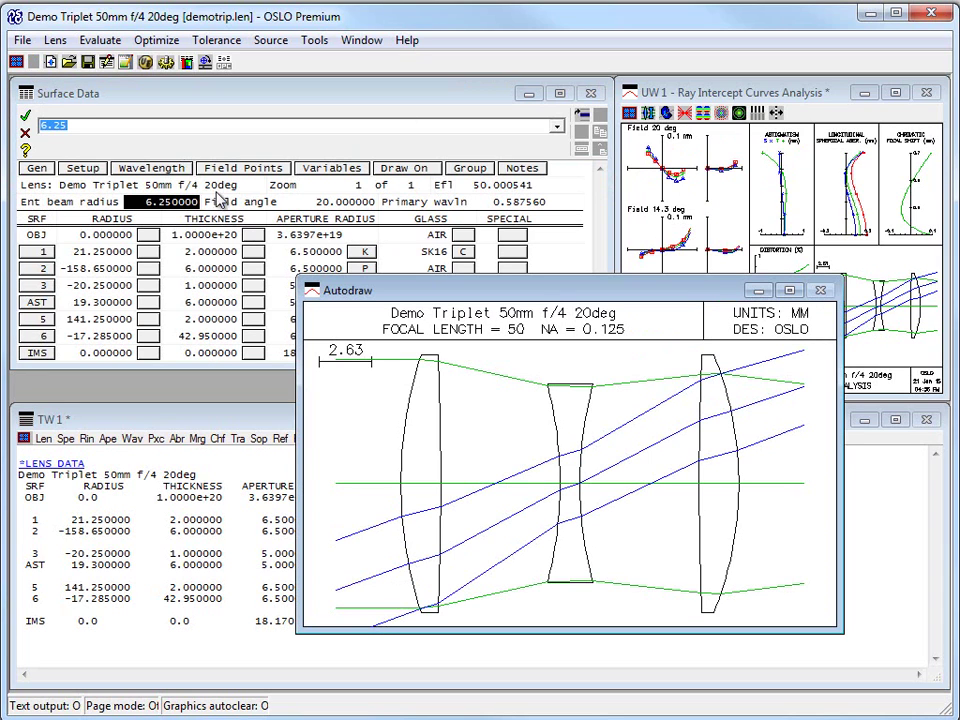
click(25, 134)
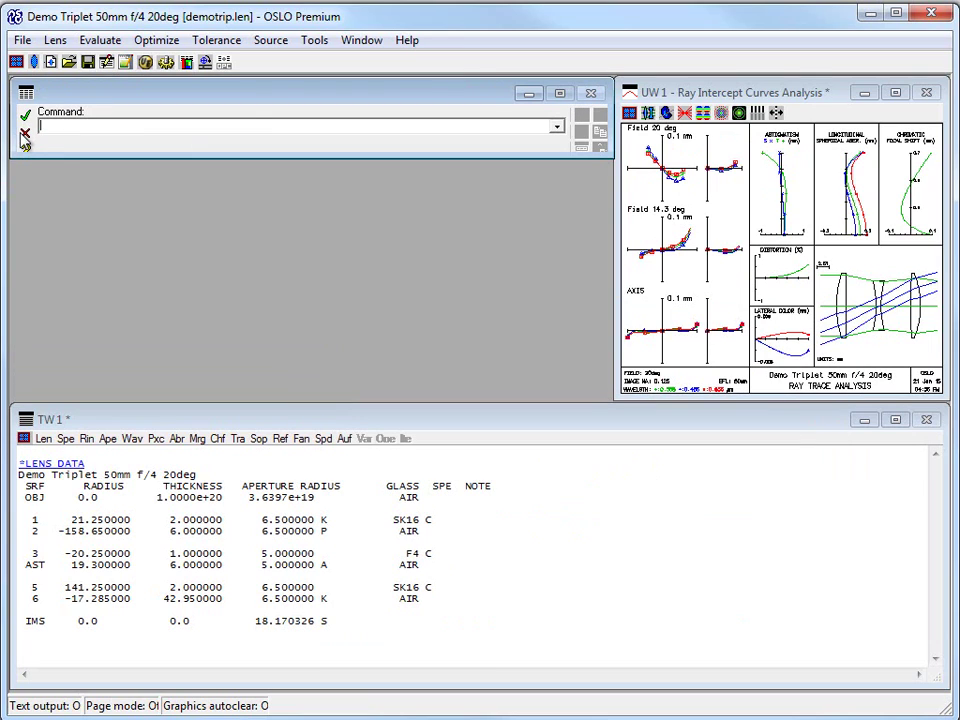